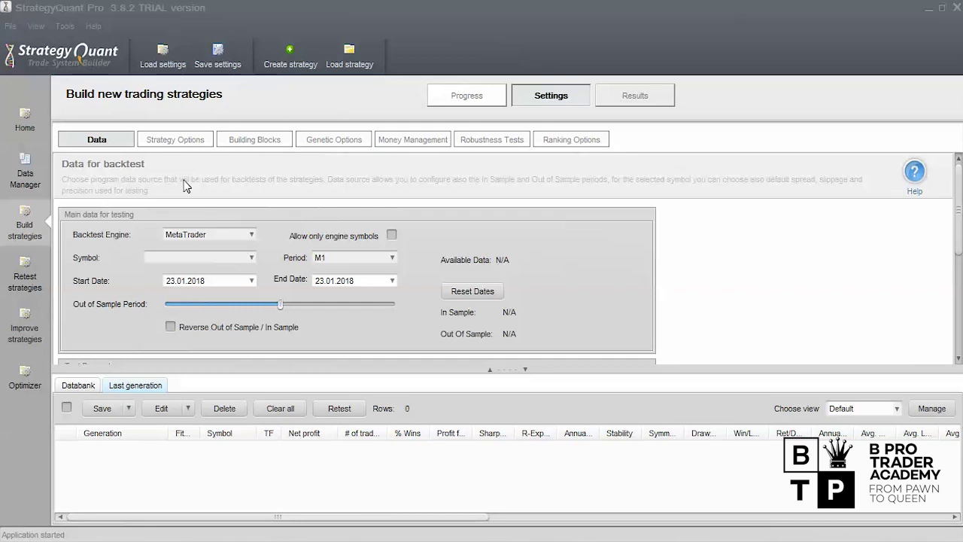
- Examine the program options for general, performance, strategy parameters and HTML report settings, including the trade period choices
click(58, 28)
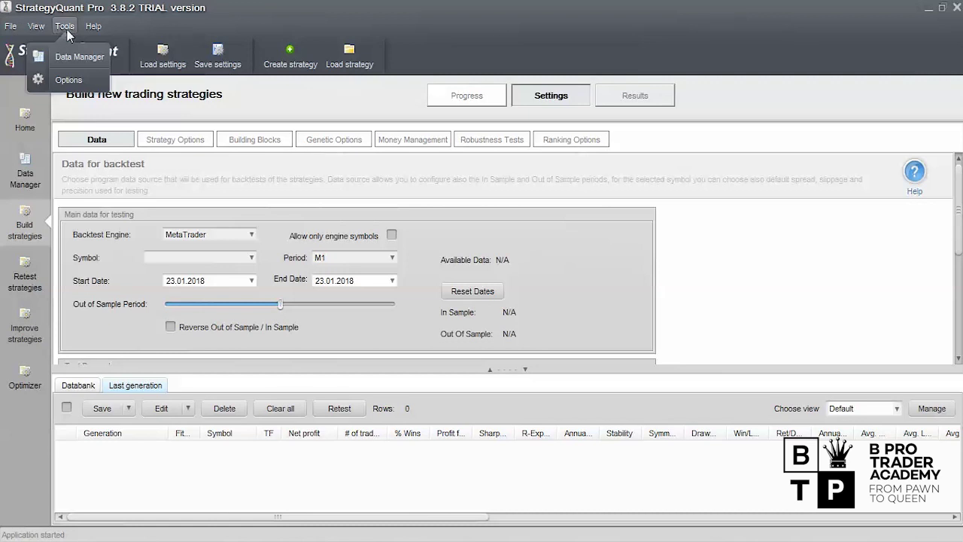
click(68, 80)
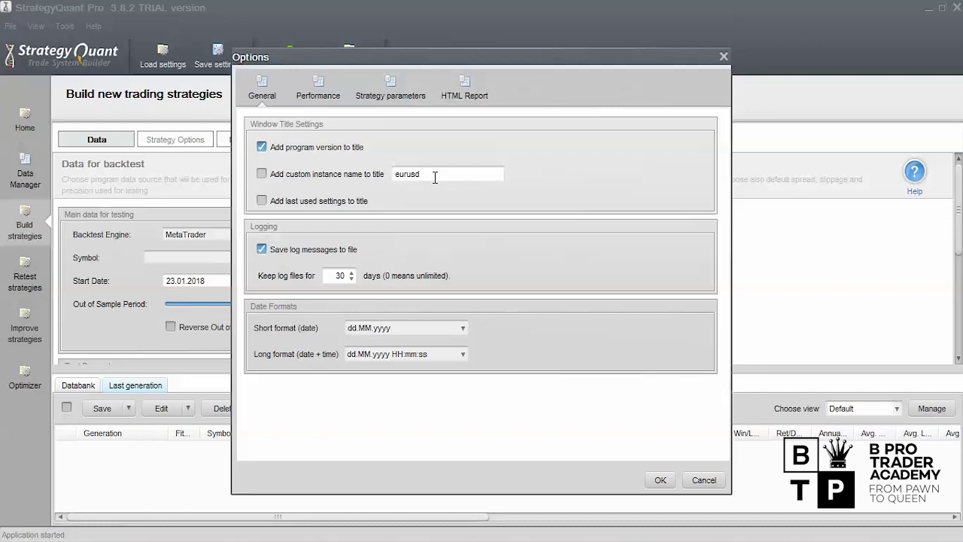
drag(437, 173, 394, 173)
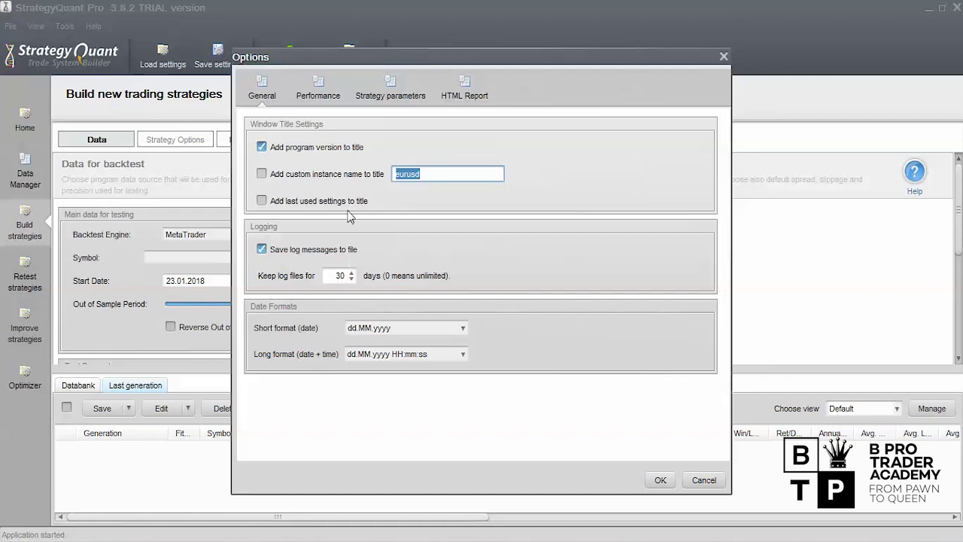
click(318, 92)
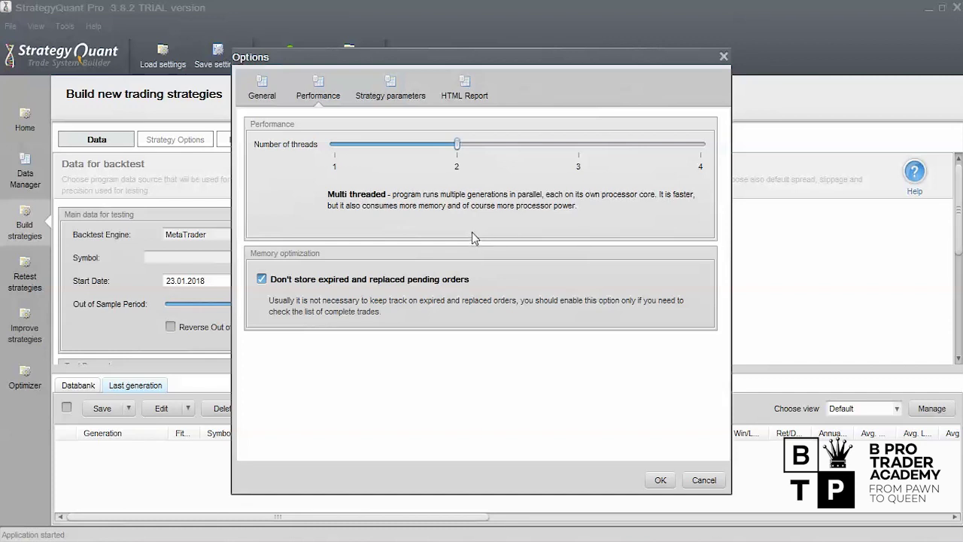
drag(457, 145, 456, 169)
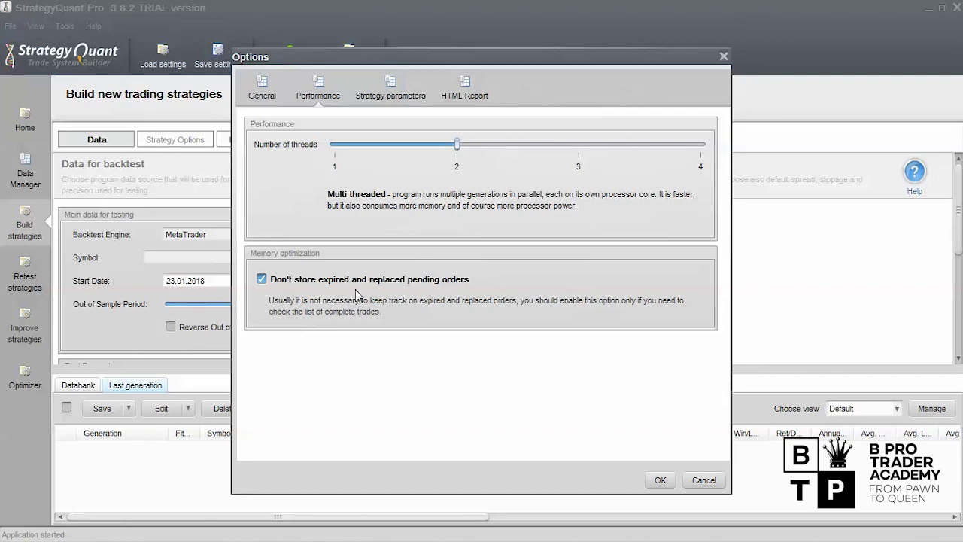
click(394, 102)
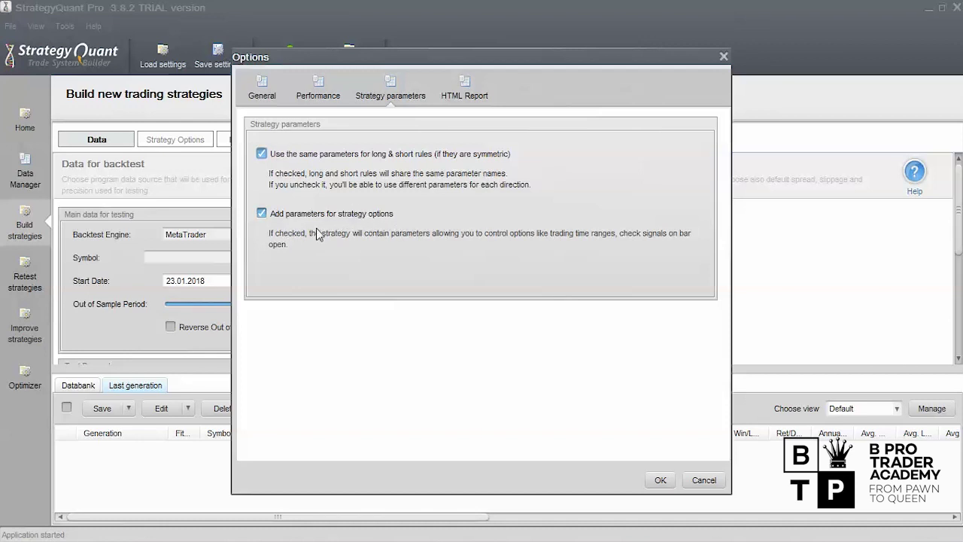
click(463, 98)
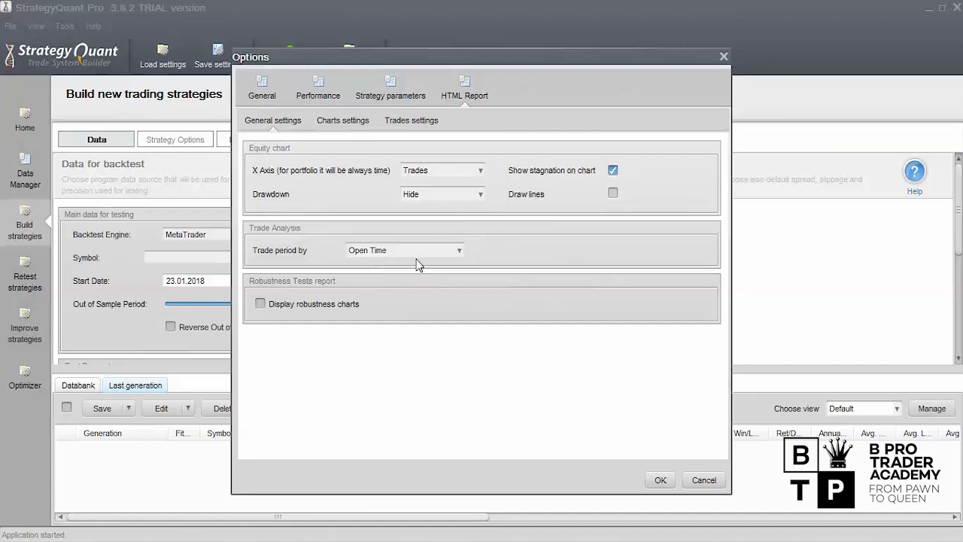
click(457, 253)
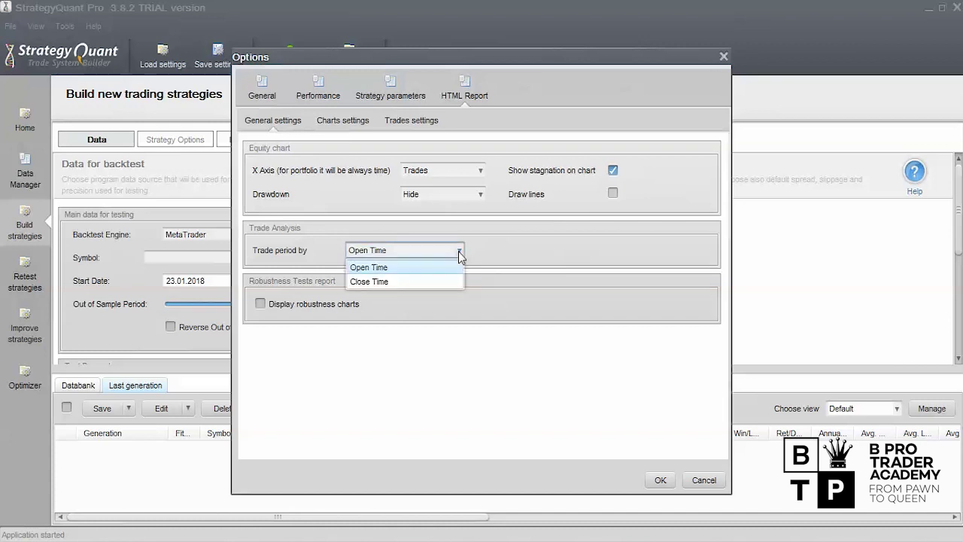
click(525, 256)
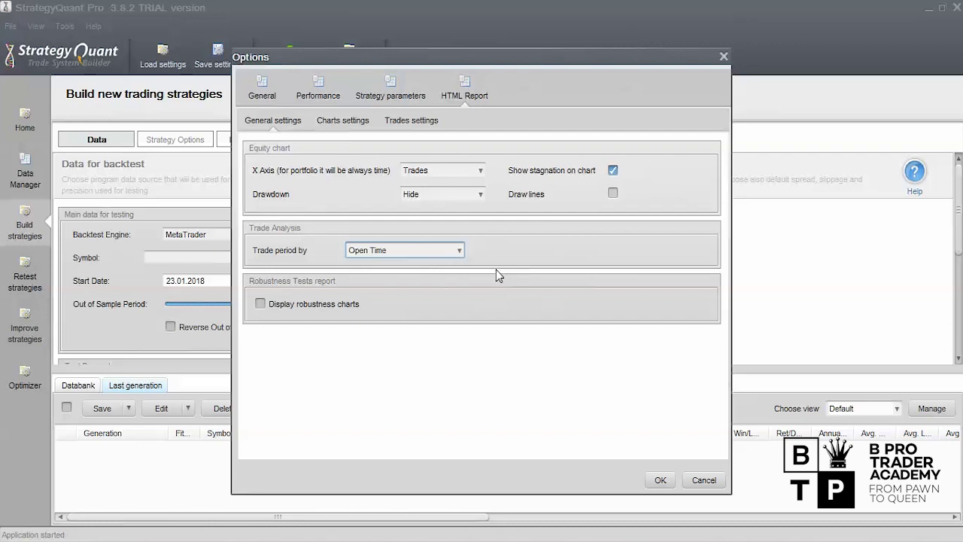
click(662, 482)
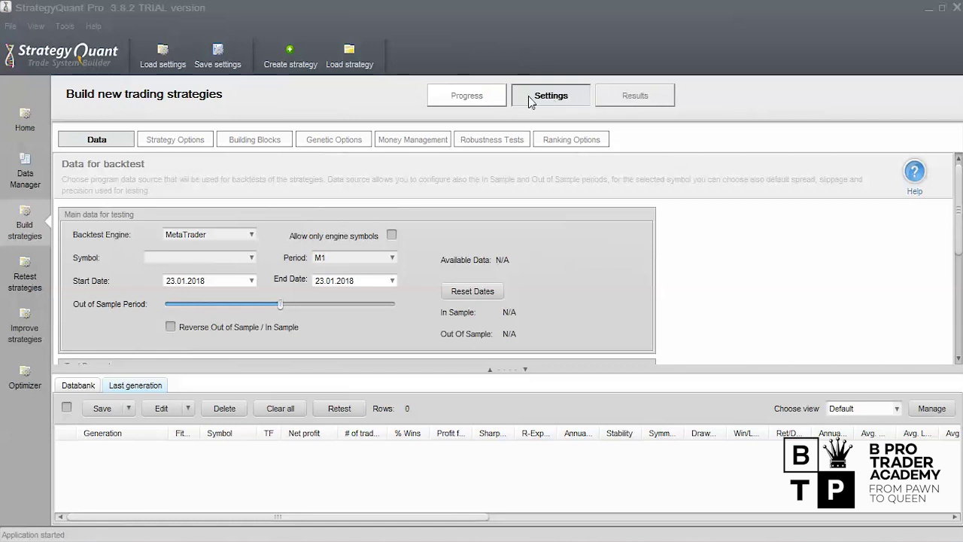
- Look over the progress, settings and results views for building new trading strategies
click(482, 102)
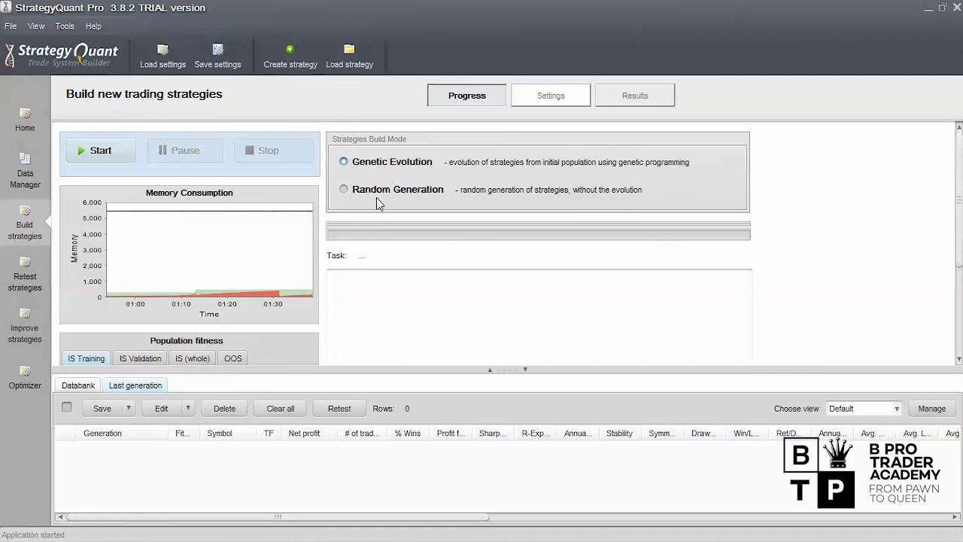
click(547, 100)
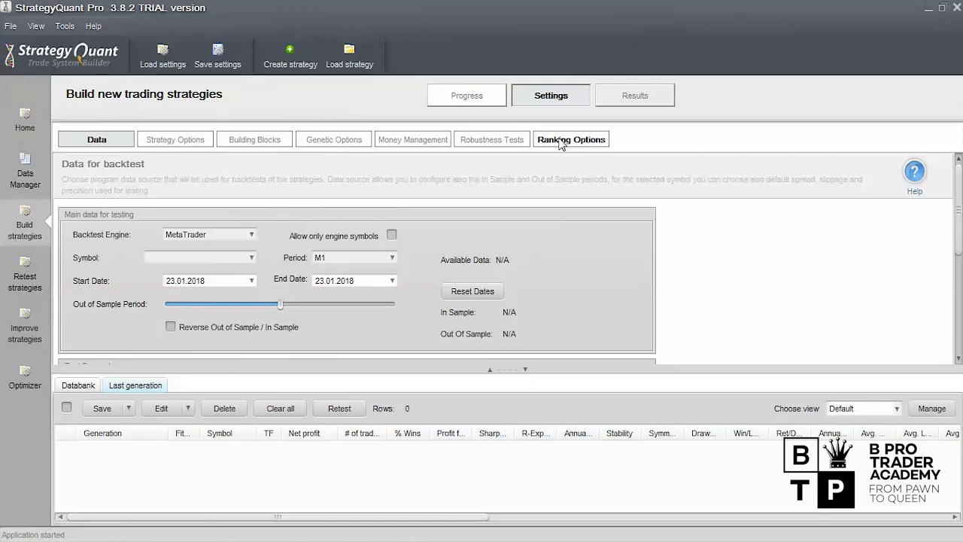
click(628, 100)
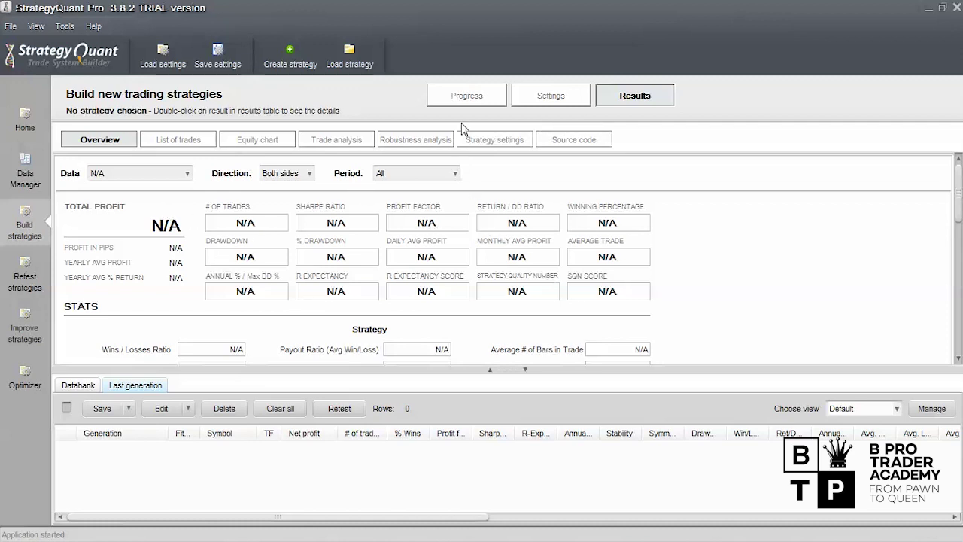
- Switch the strategies build mode to Random Generation and back to Genetic Evolution to compare the two modes
click(465, 104)
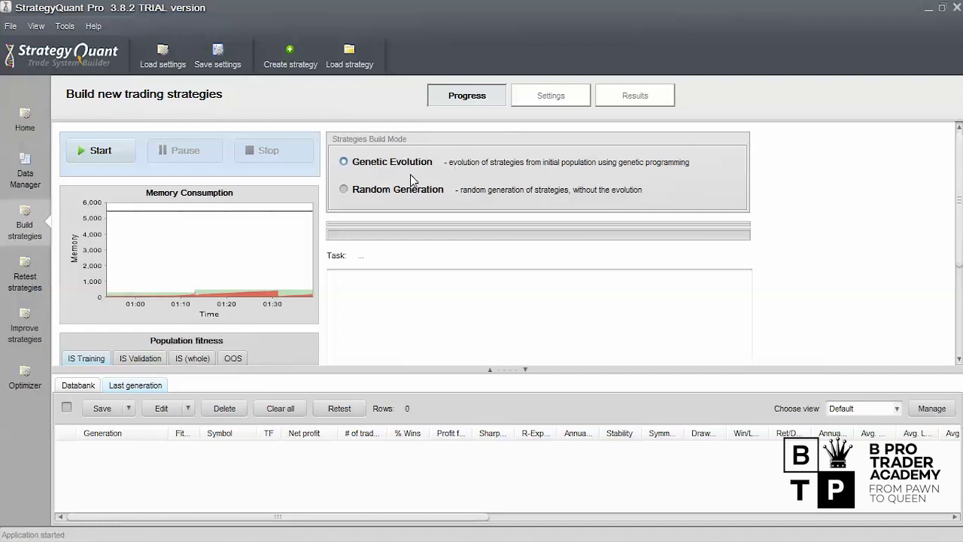
click(375, 193)
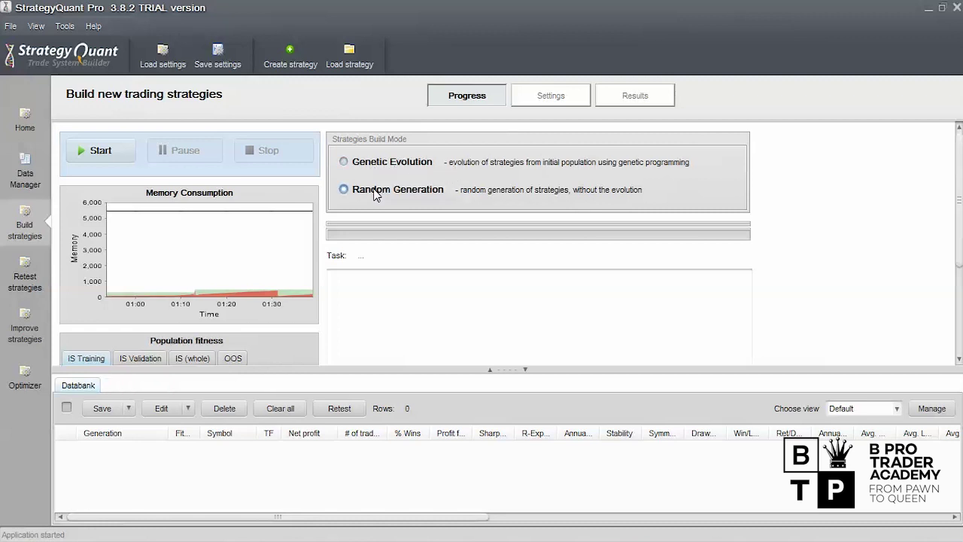
click(367, 167)
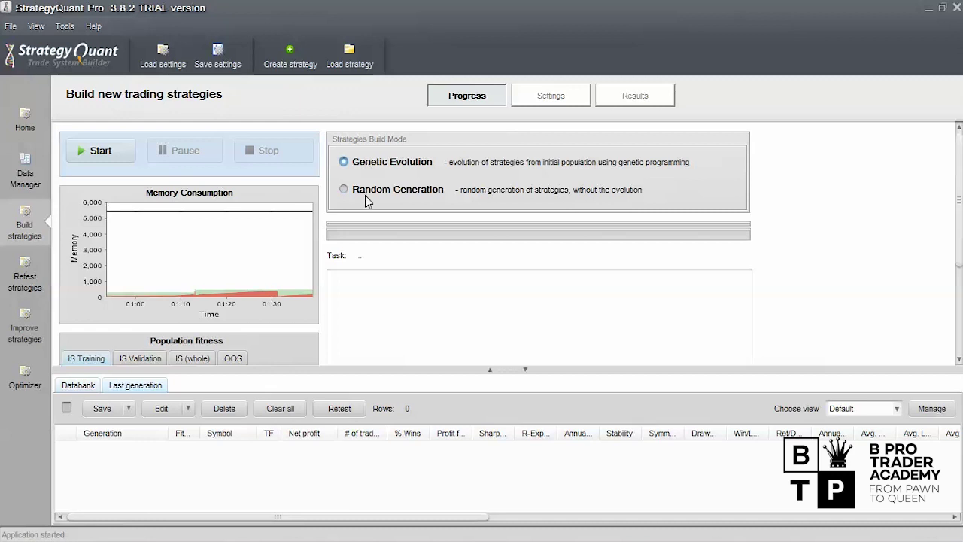
click(367, 196)
click(366, 169)
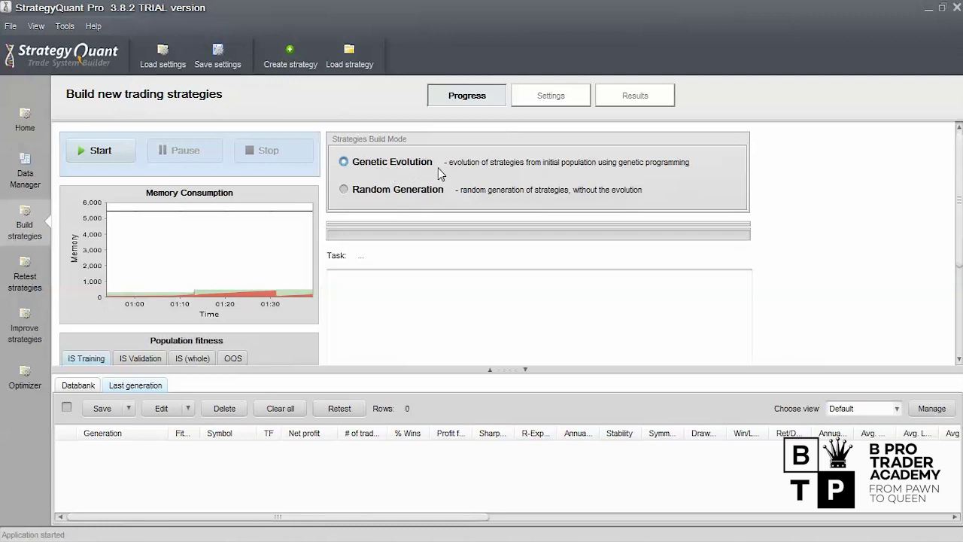
- Set the main backtest data to the EURUSD_M1 - MT4 symbol with period H1
click(553, 98)
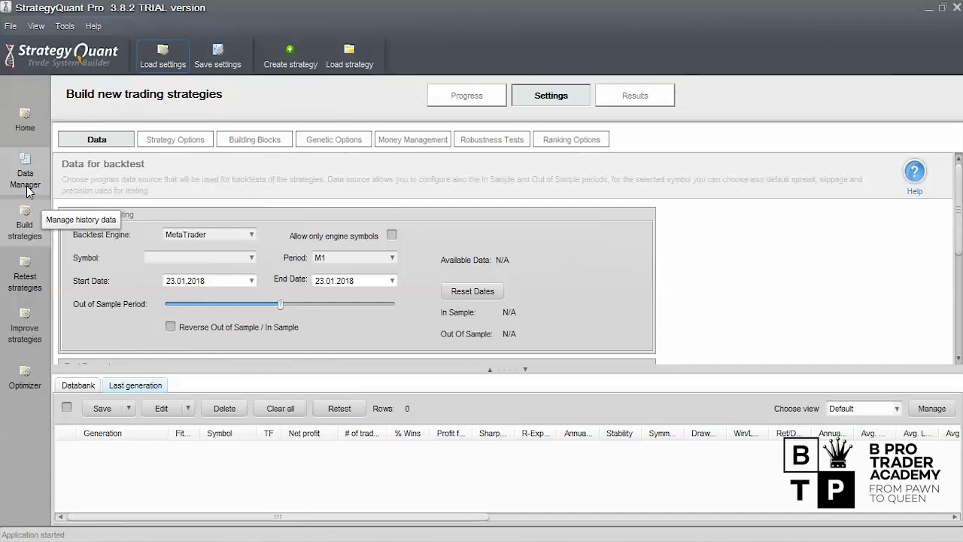
click(252, 259)
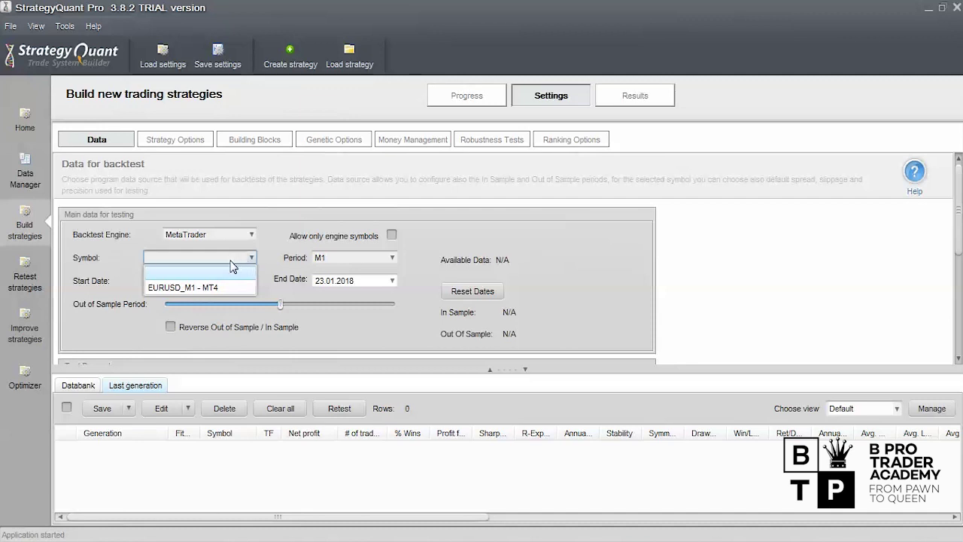
click(202, 288)
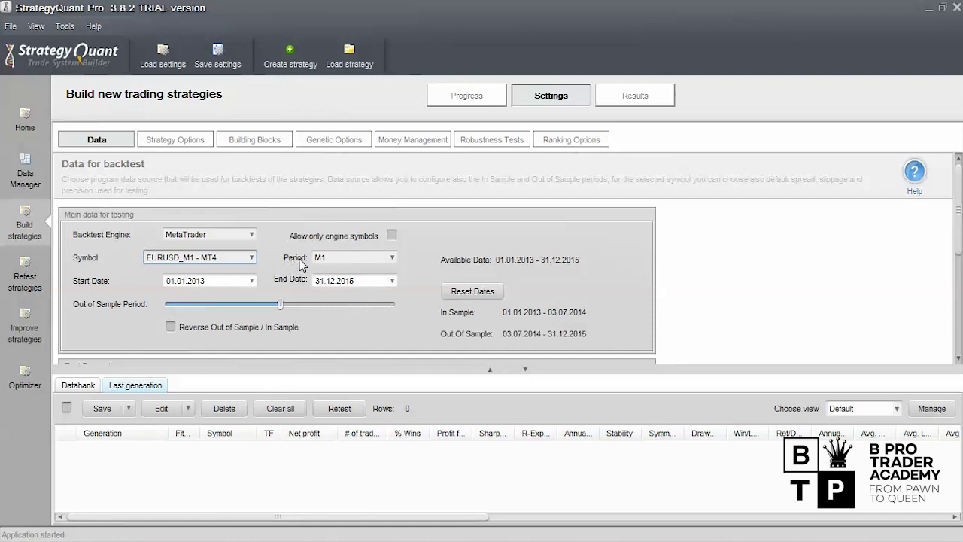
click(392, 258)
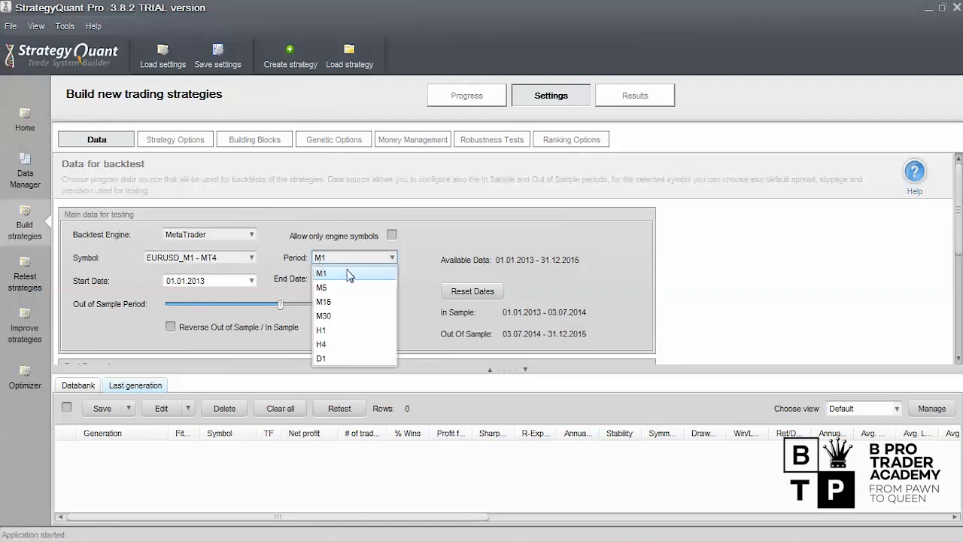
click(331, 329)
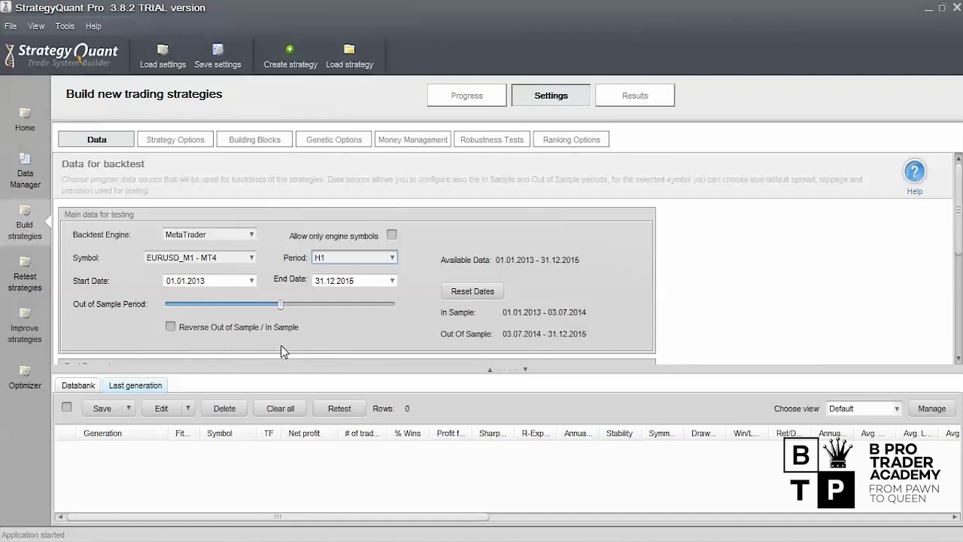
- Adjust the out of sample period of the main data to 01.01.2015 - 31.12.2015
drag(280, 304, 404, 304)
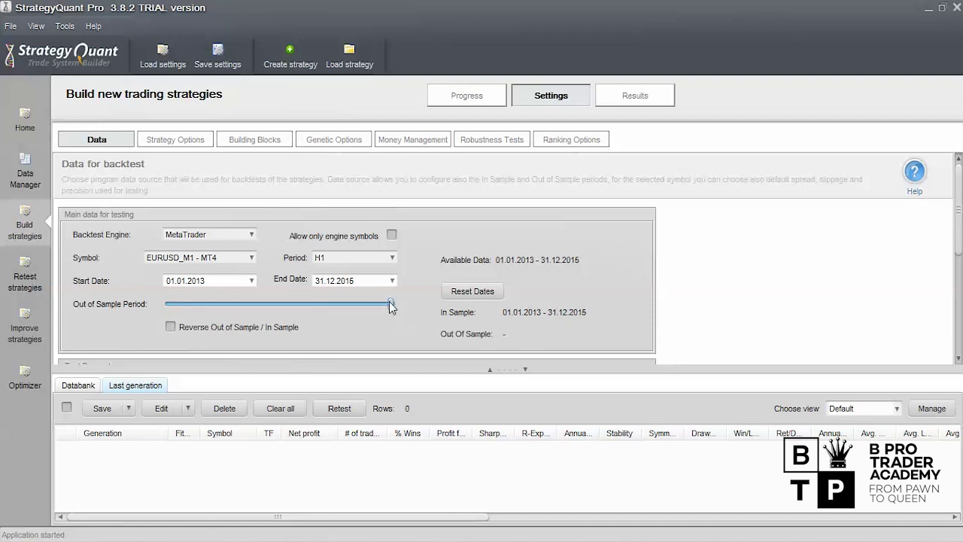
drag(391, 306, 377, 307)
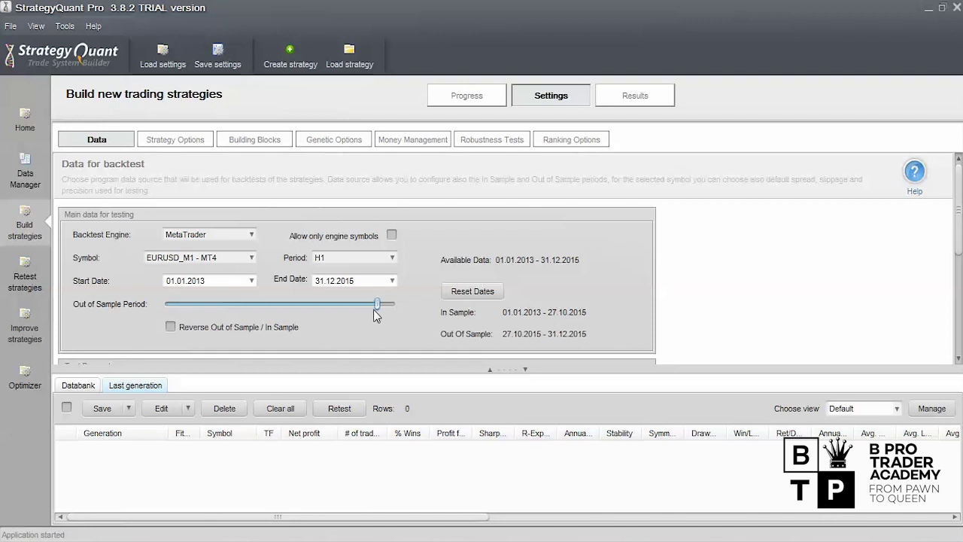
drag(377, 312, 281, 312)
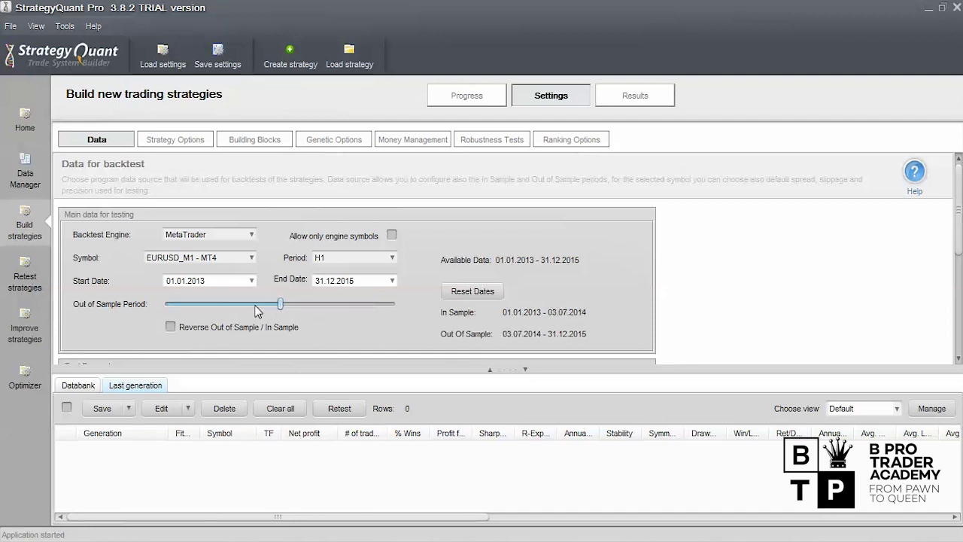
drag(282, 310, 279, 307)
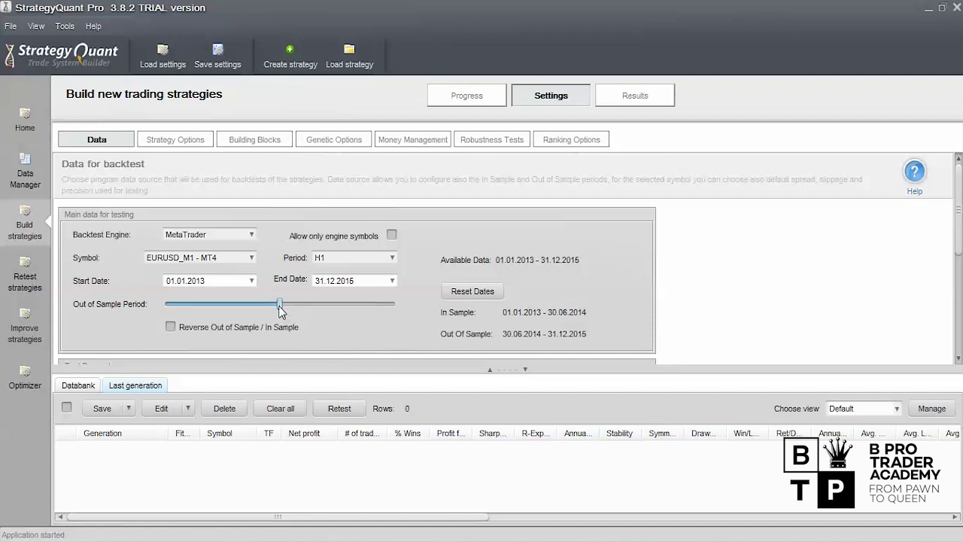
drag(279, 307, 403, 306)
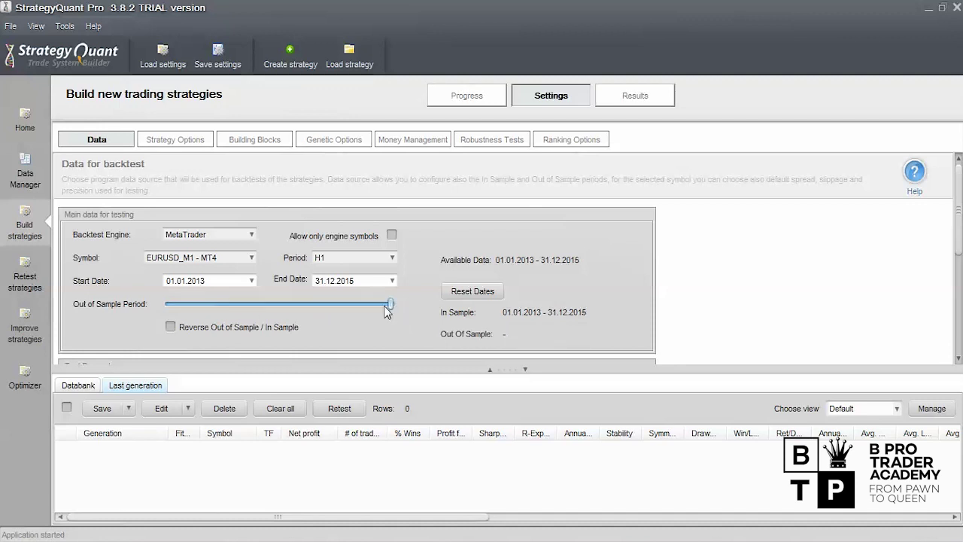
drag(391, 305, 292, 309)
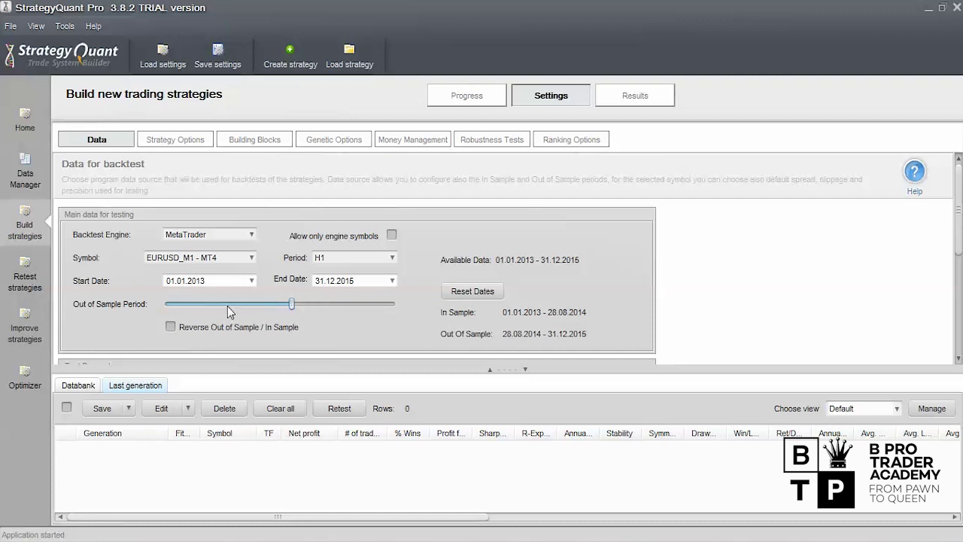
drag(291, 303, 322, 301)
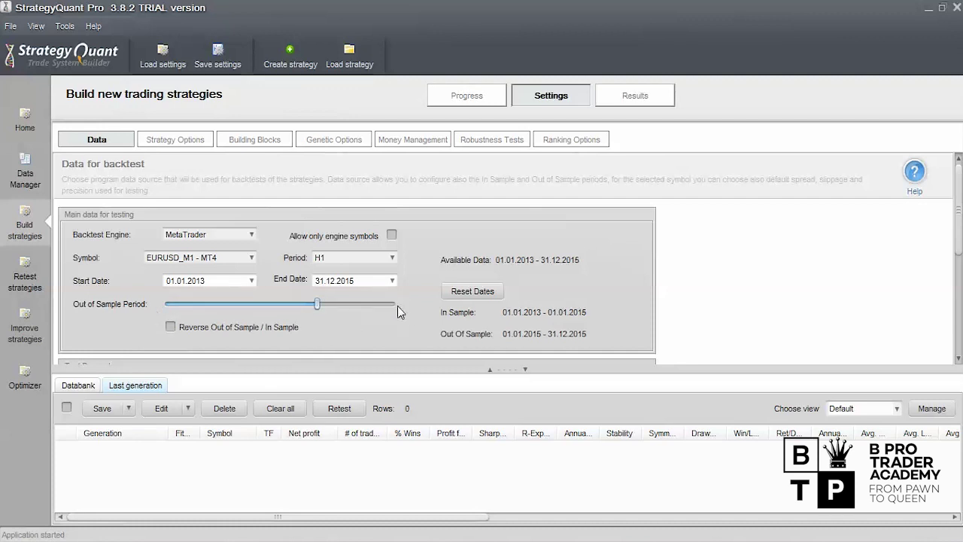
- Collapse the databank pane and set the test precision of the main backtest to 1 Minute data (slow)
click(525, 369)
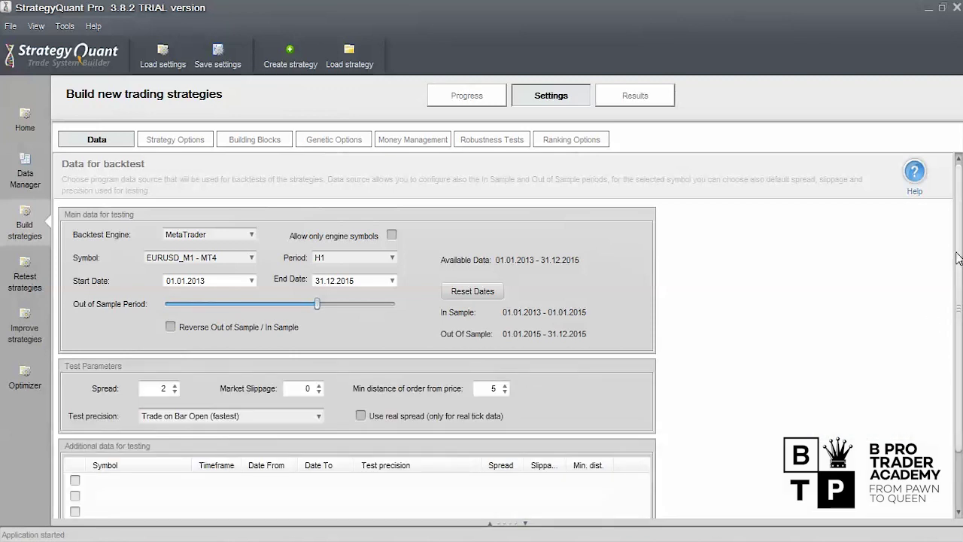
scroll(956, 257, down, 2)
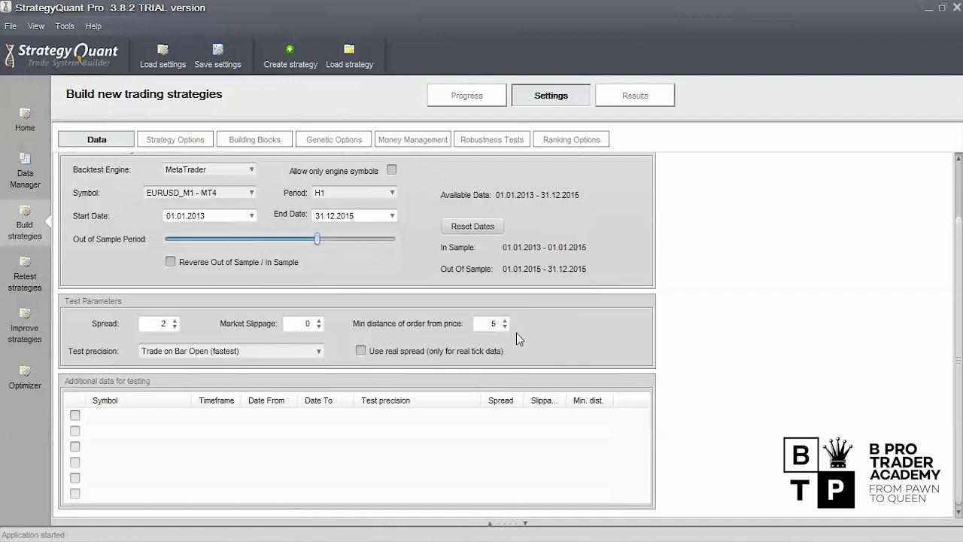
double_click(492, 323)
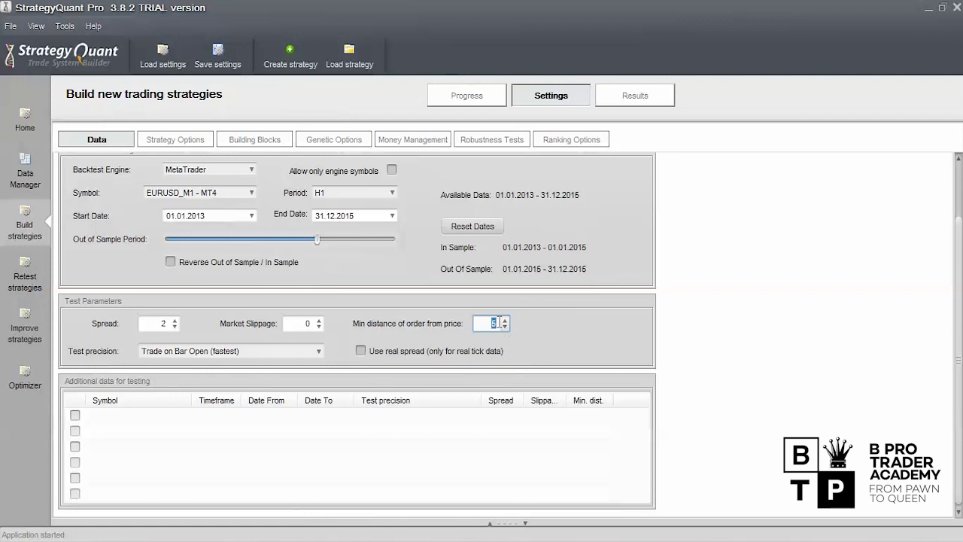
click(505, 327)
click(319, 352)
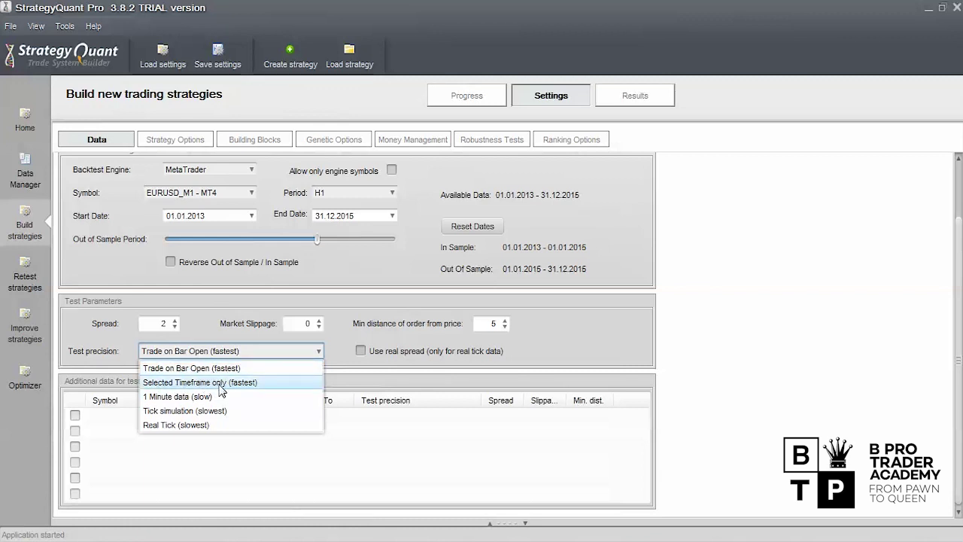
click(188, 401)
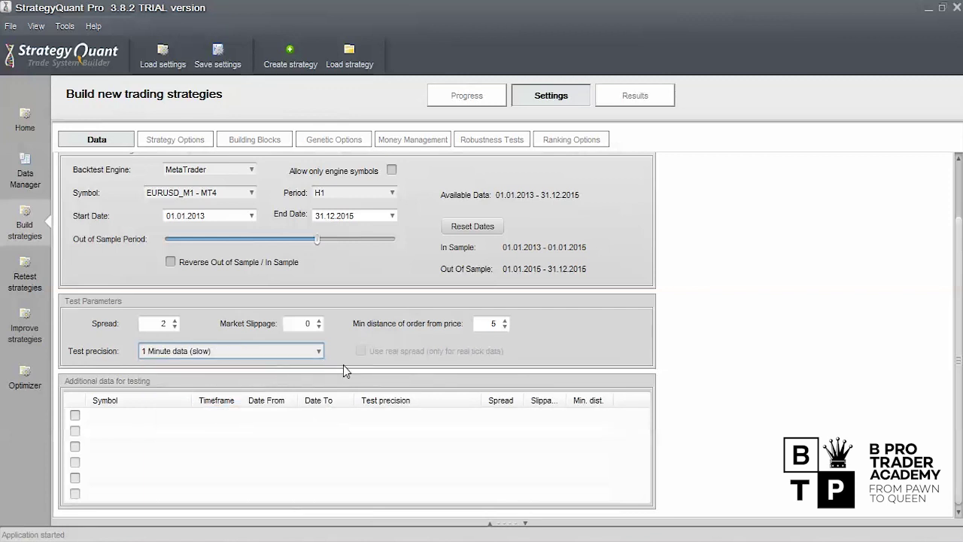
click(317, 351)
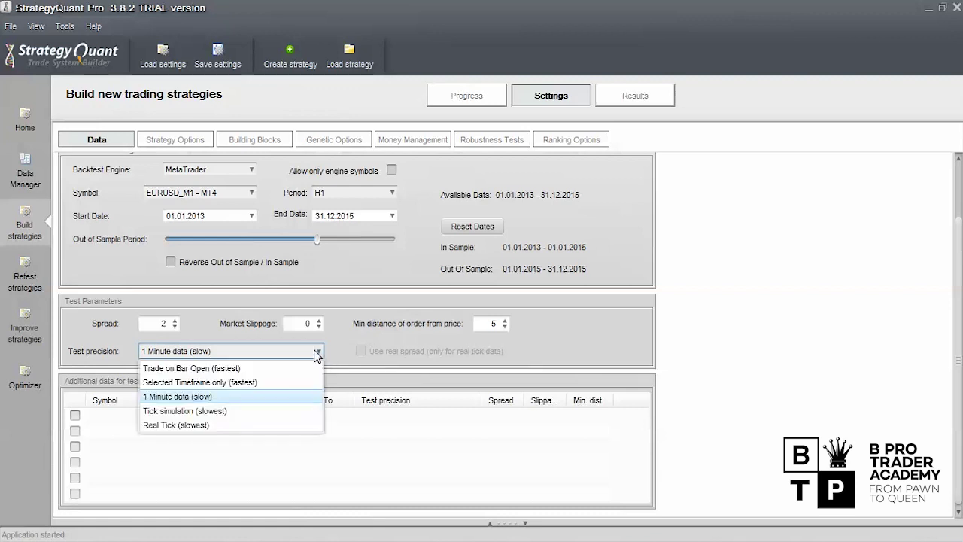
click(187, 399)
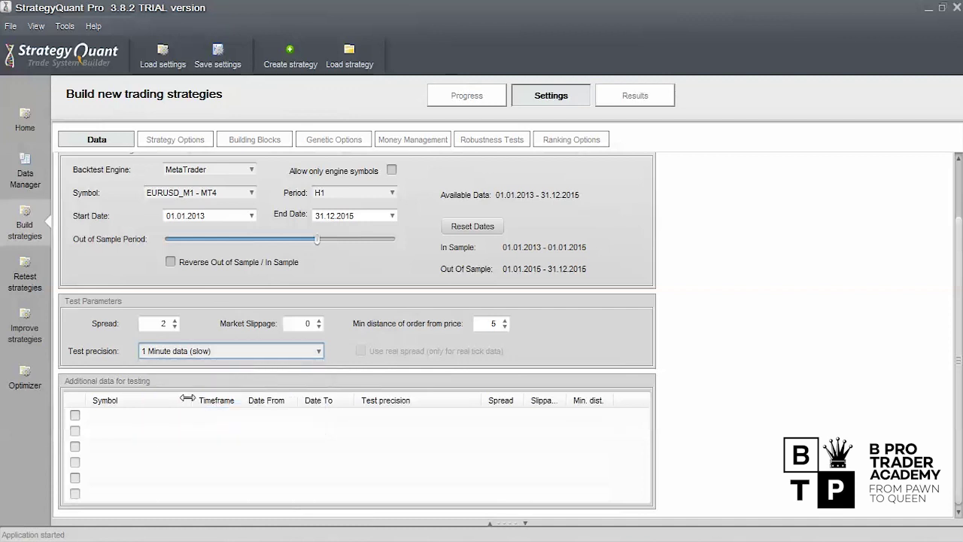
- Review the strategy options for market sides, trading logic, and stop loss and profit target, checking back against the backtest data settings
click(175, 139)
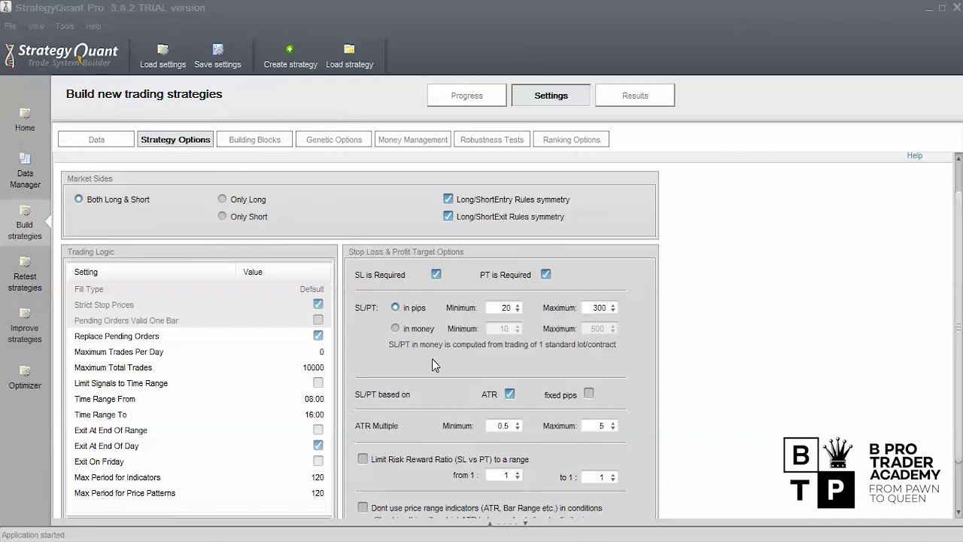
click(435, 276)
click(115, 143)
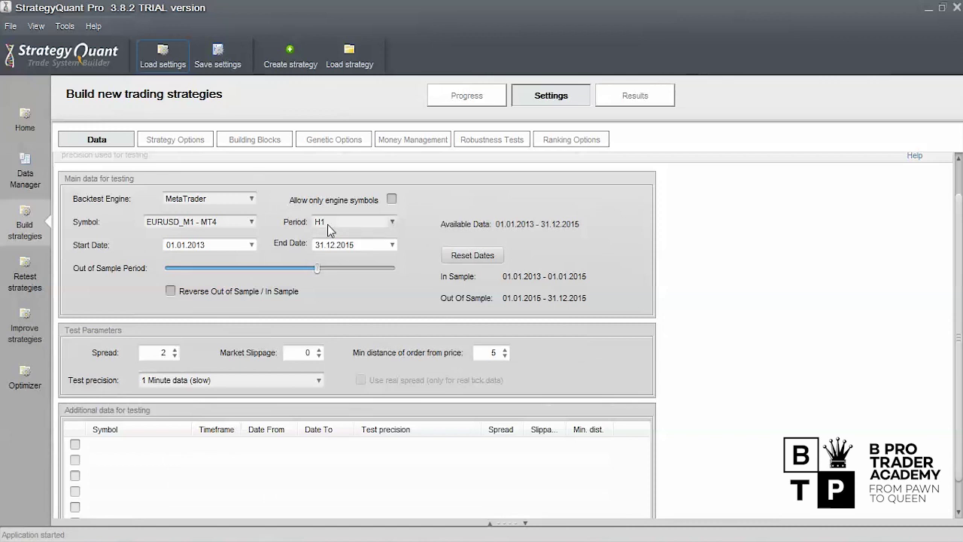
click(167, 143)
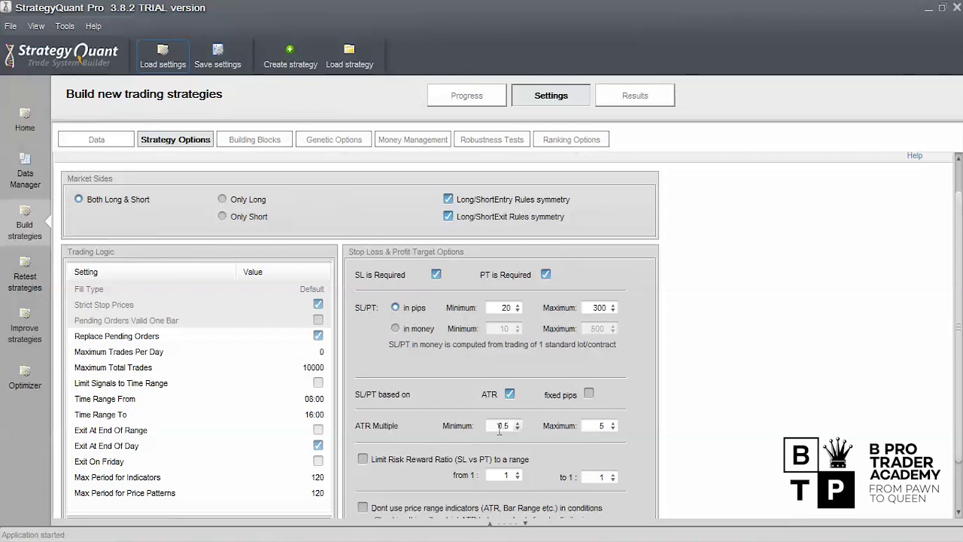
scroll(607, 427, down, 1)
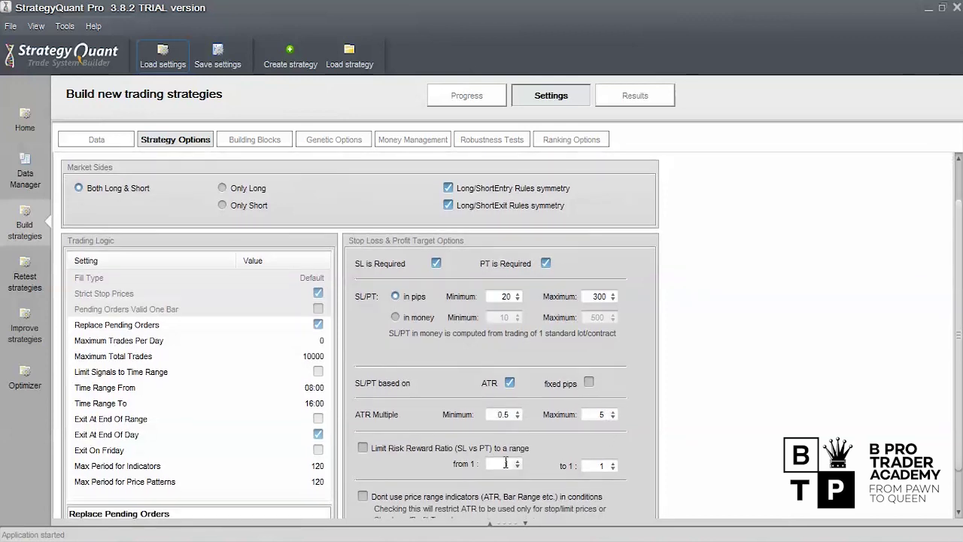
scroll(431, 447, down, 2)
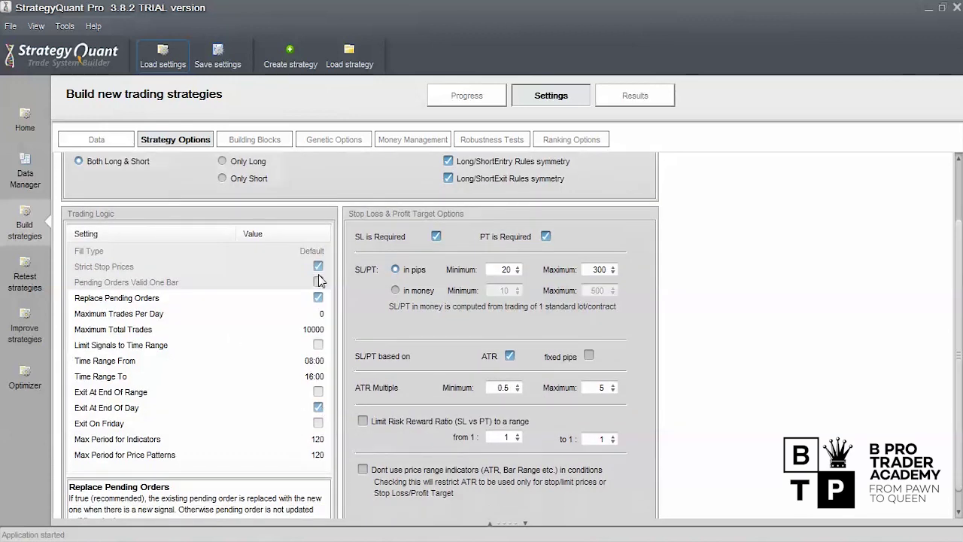
- Examine which price values are enabled among the entry rules building blocks
click(281, 144)
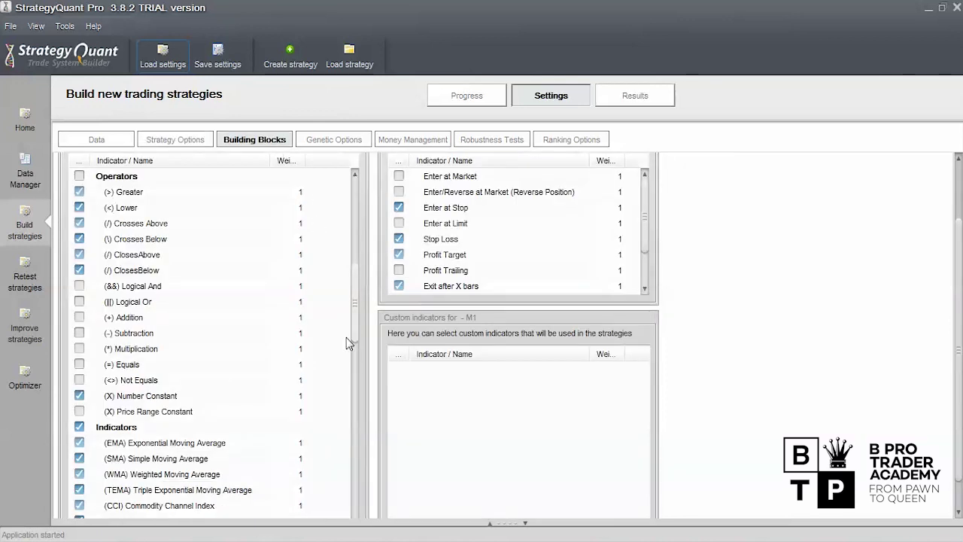
scroll(348, 350, up, 7)
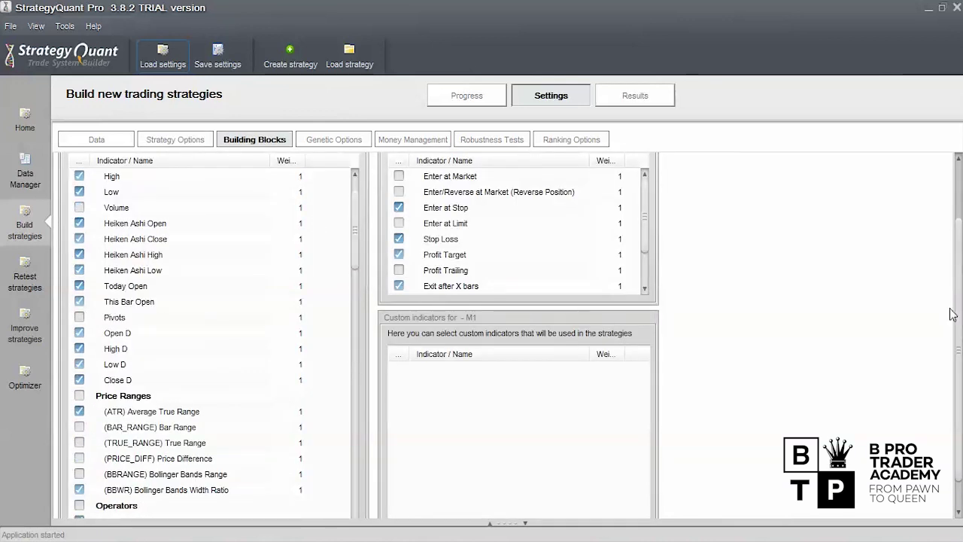
scroll(925, 301, up, 2)
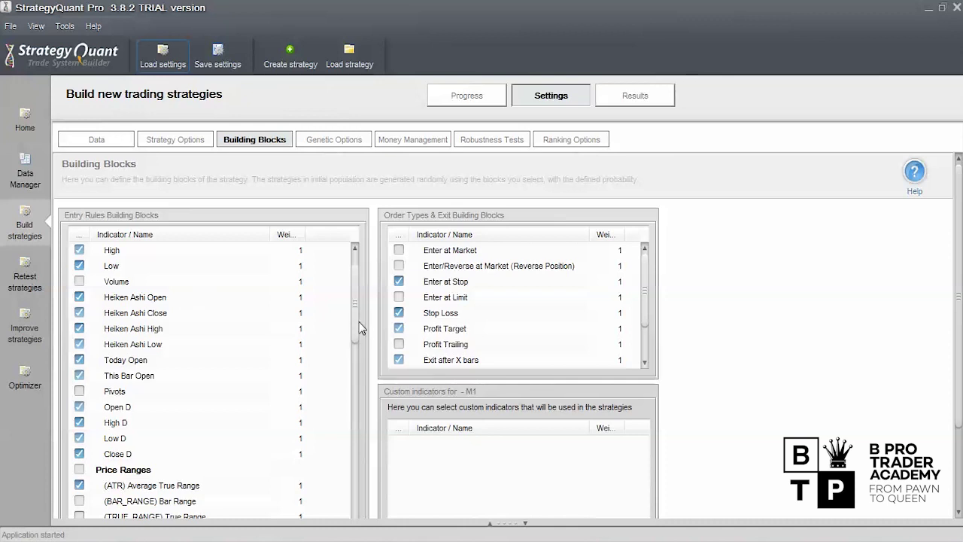
scroll(360, 325, up, 1)
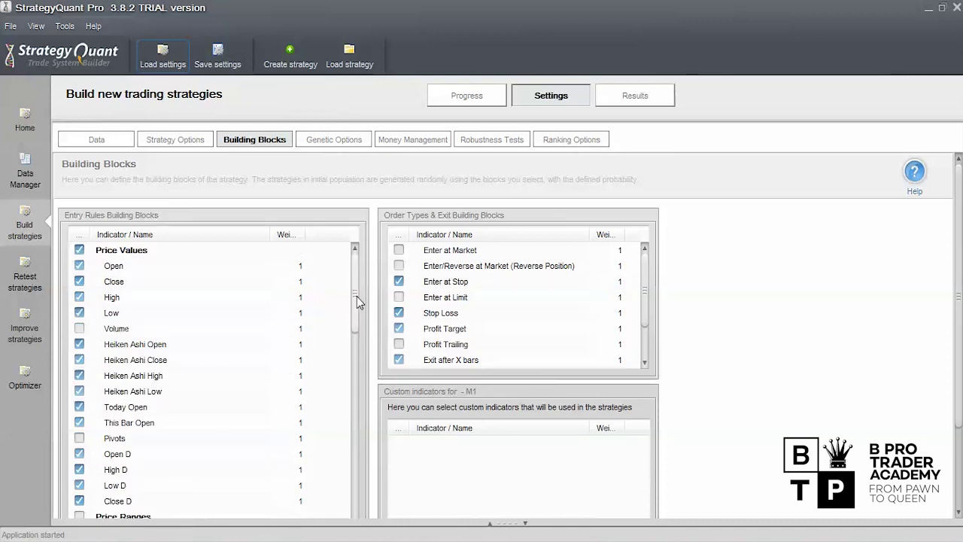
drag(356, 296, 356, 304)
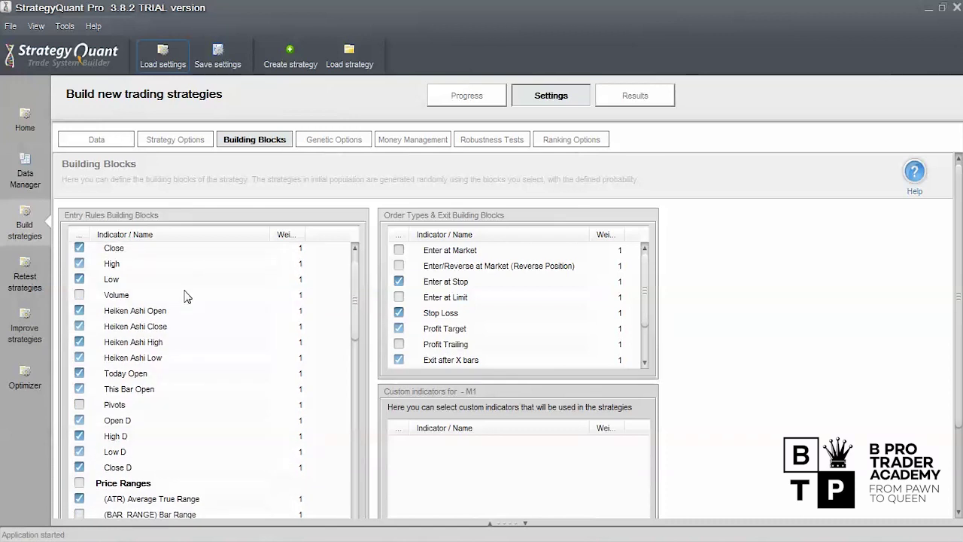
drag(358, 303, 366, 284)
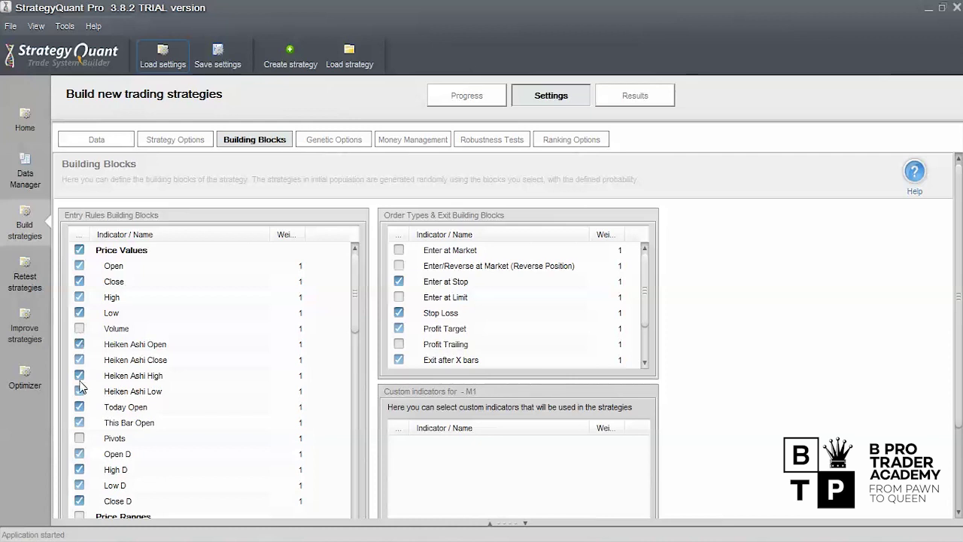
scroll(357, 289, down, 1)
scroll(356, 277, up, 1)
- Look through the entry rules' price ranges, operators, indicators, candle patterns and simple rules
drag(354, 275, 359, 309)
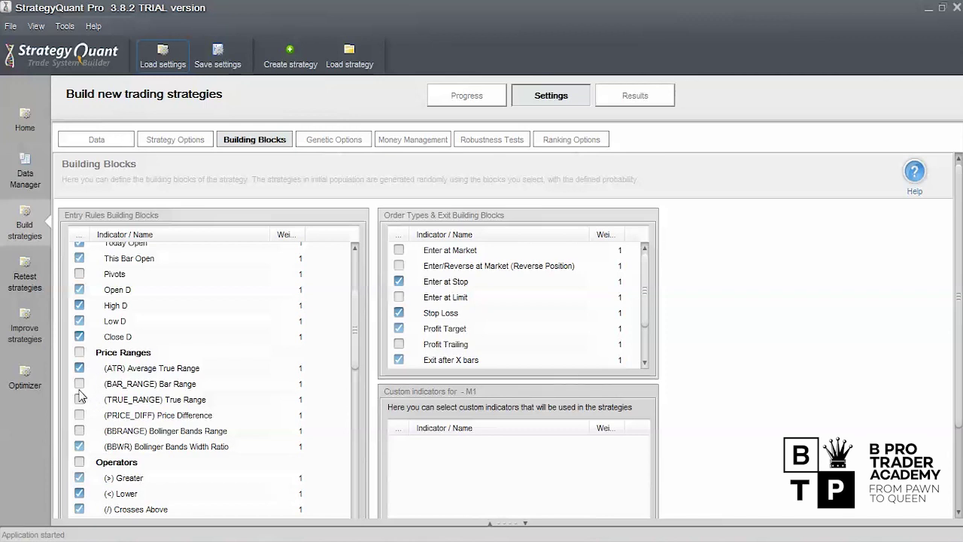
drag(360, 347, 361, 385)
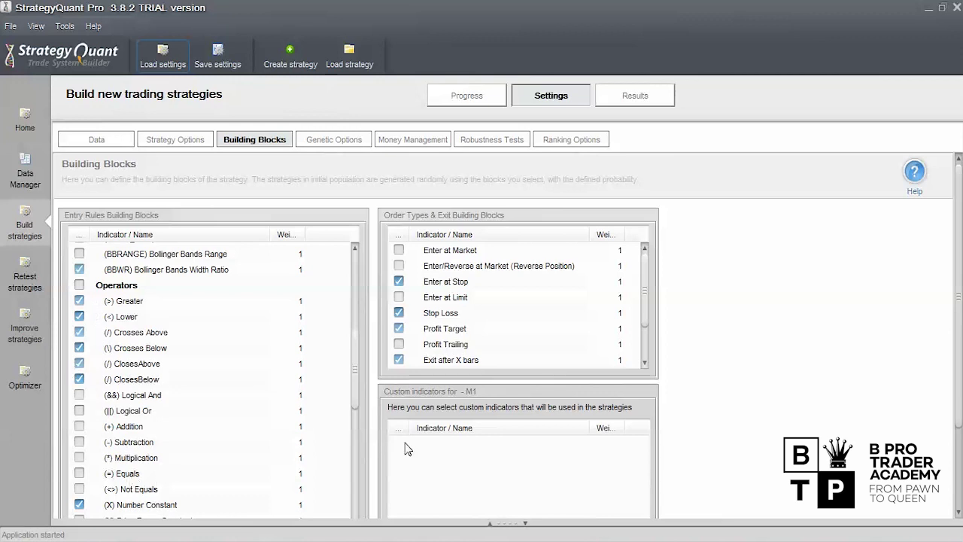
drag(355, 380, 354, 404)
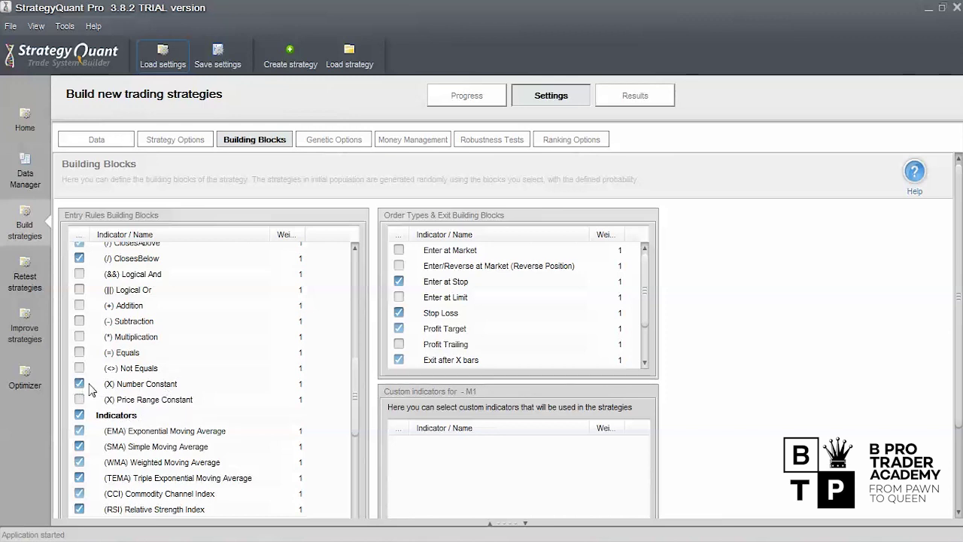
drag(358, 364, 358, 389)
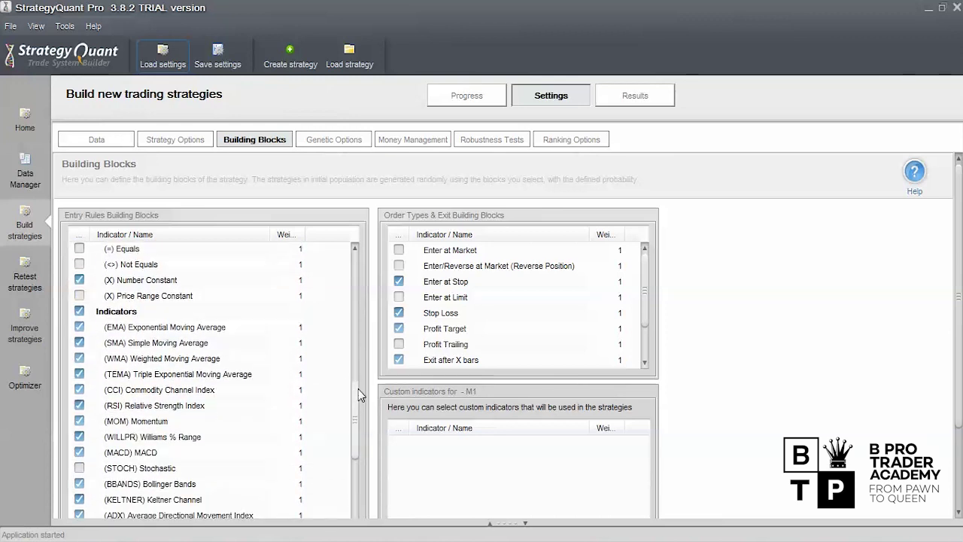
drag(356, 387, 356, 420)
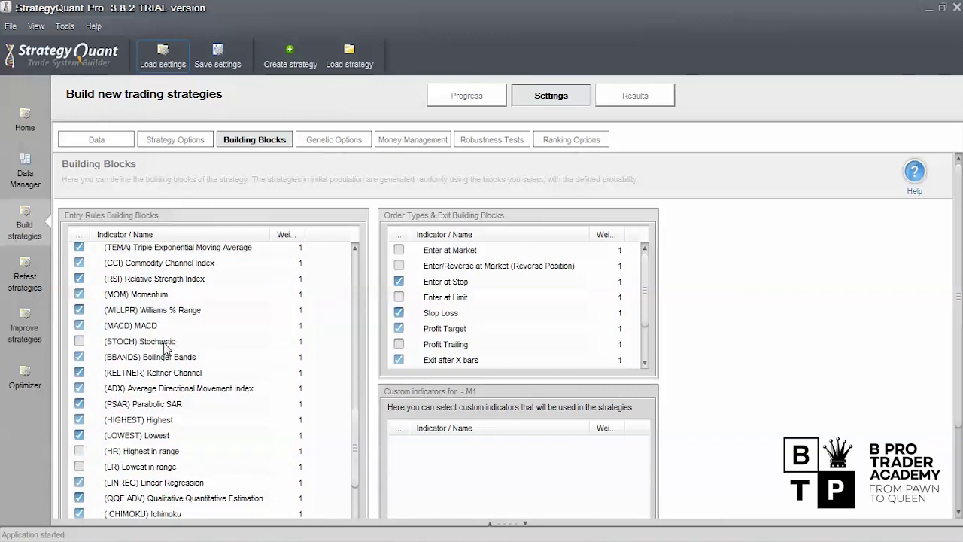
scroll(174, 367, up, 1)
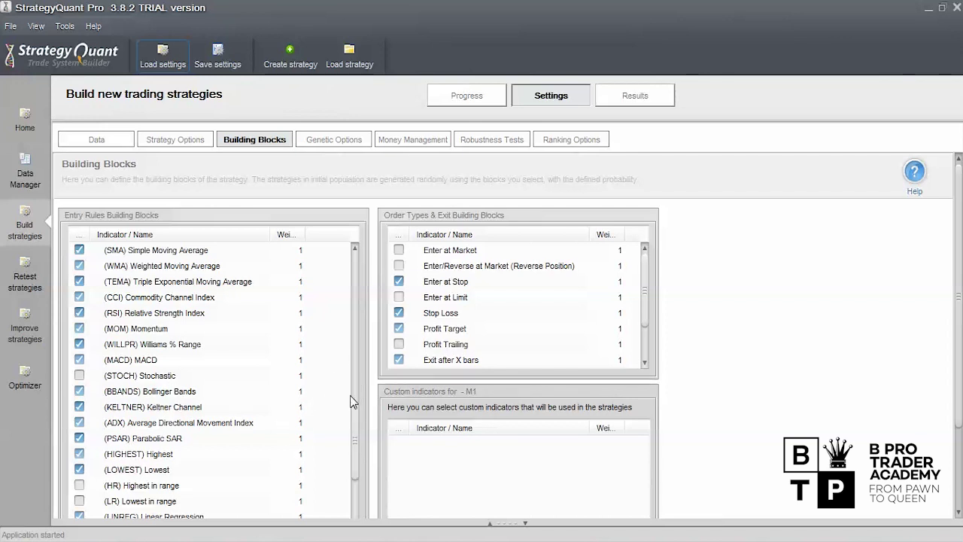
drag(353, 417, 365, 456)
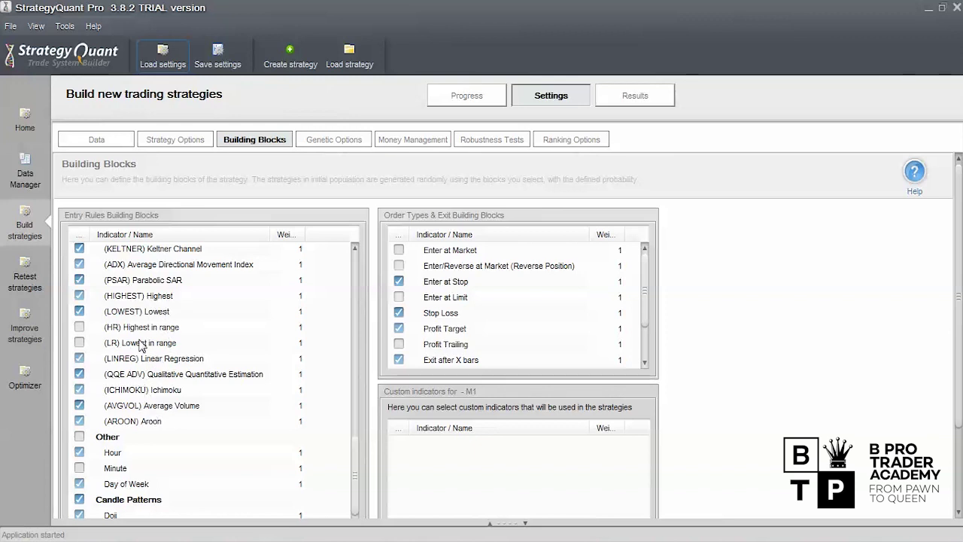
drag(353, 445, 354, 470)
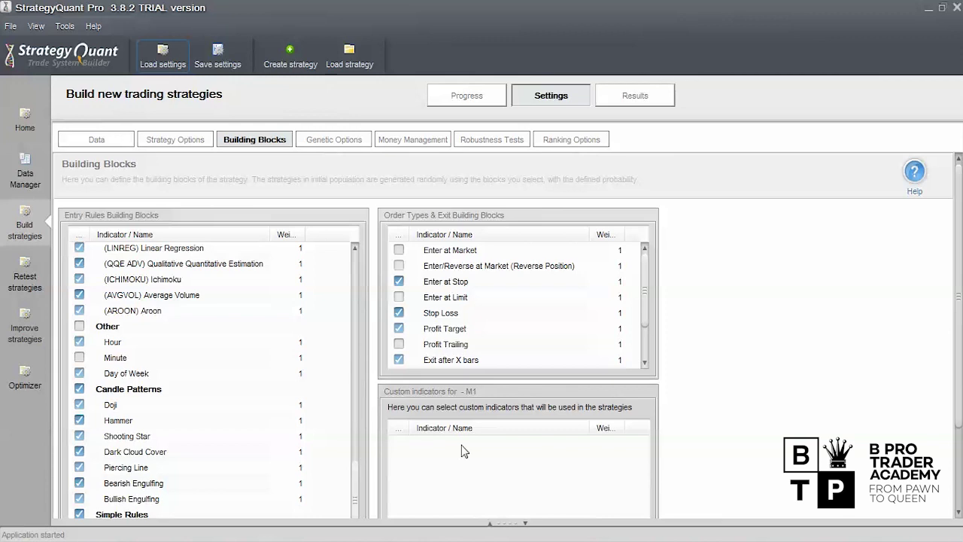
scroll(959, 213, down, 3)
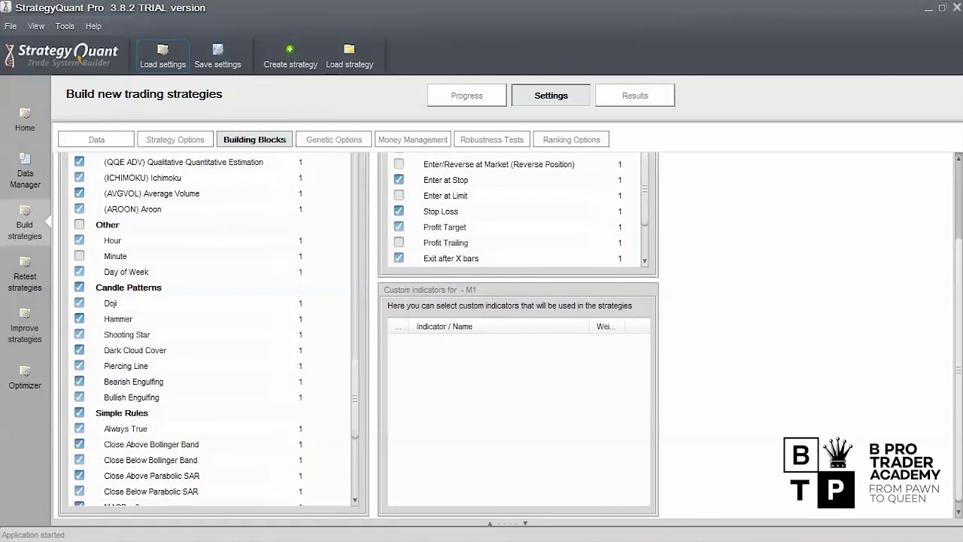
drag(359, 369, 369, 437)
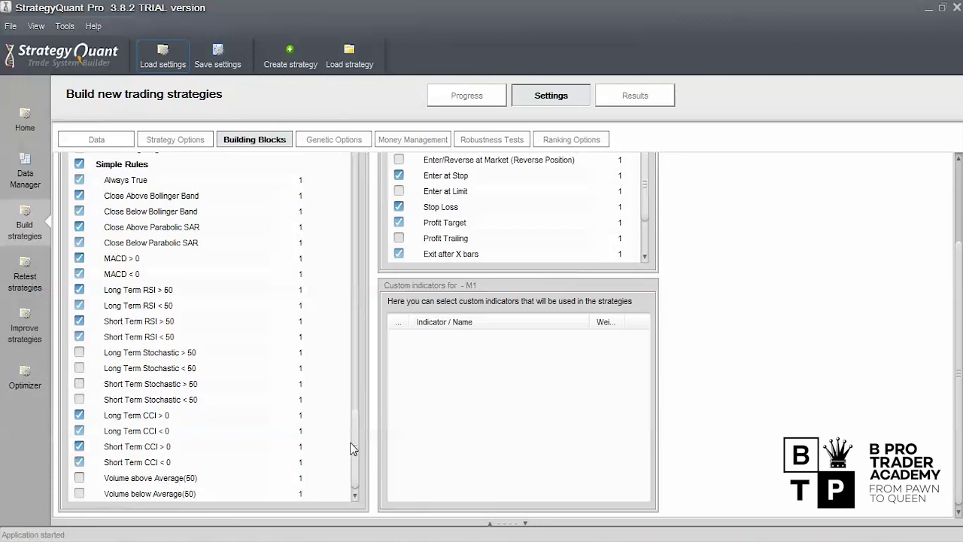
drag(356, 456, 361, 194)
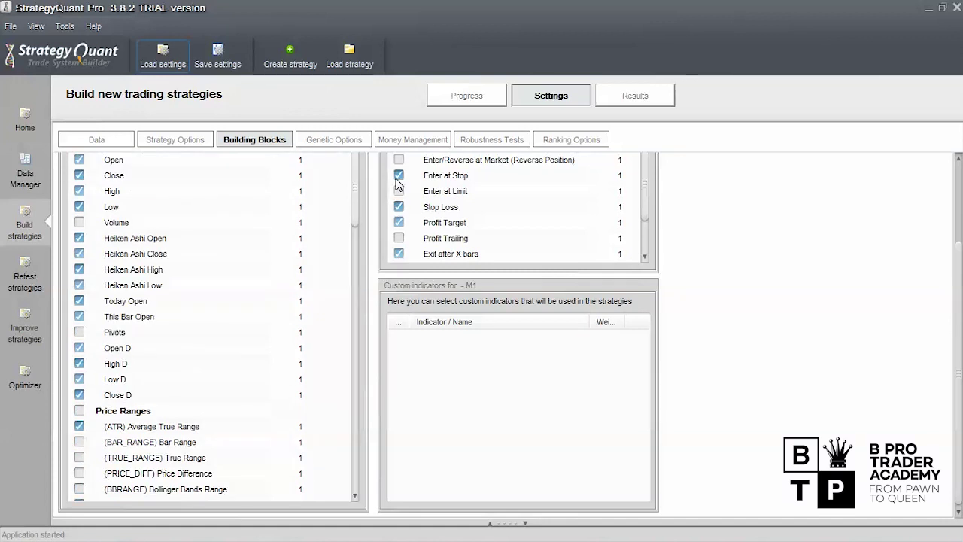
- Examine the order types and exit building blocks, from Enter at Market through to Exit Rule
scroll(552, 266, up, 3)
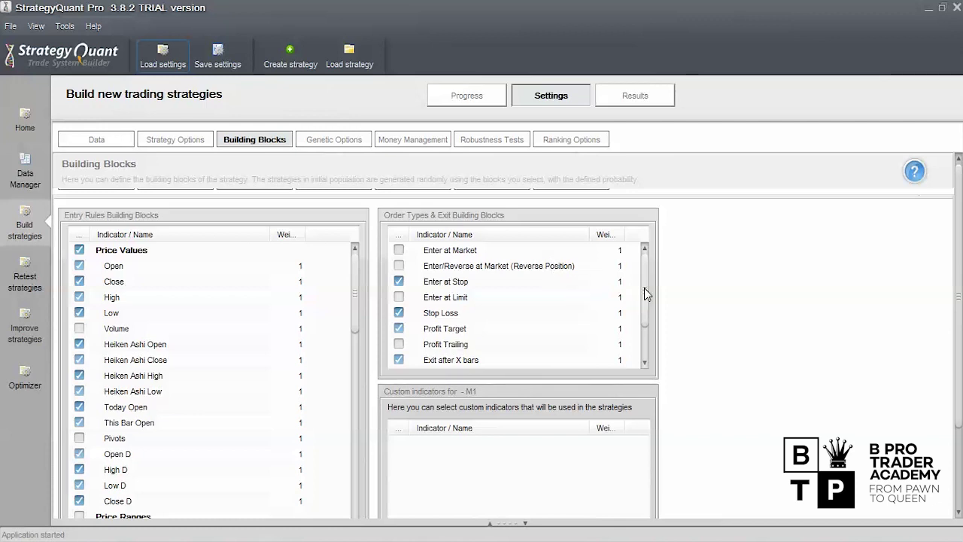
mouse_move(643, 278)
mouse_down()
mouse_move(641, 322)
mouse_move(644, 259)
mouse_up()
drag(647, 301, 642, 343)
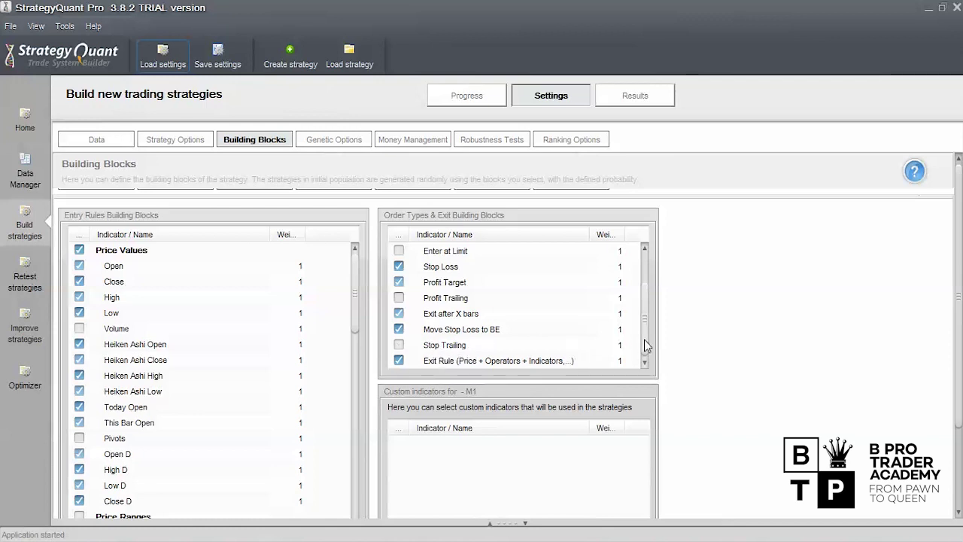
drag(642, 344, 651, 297)
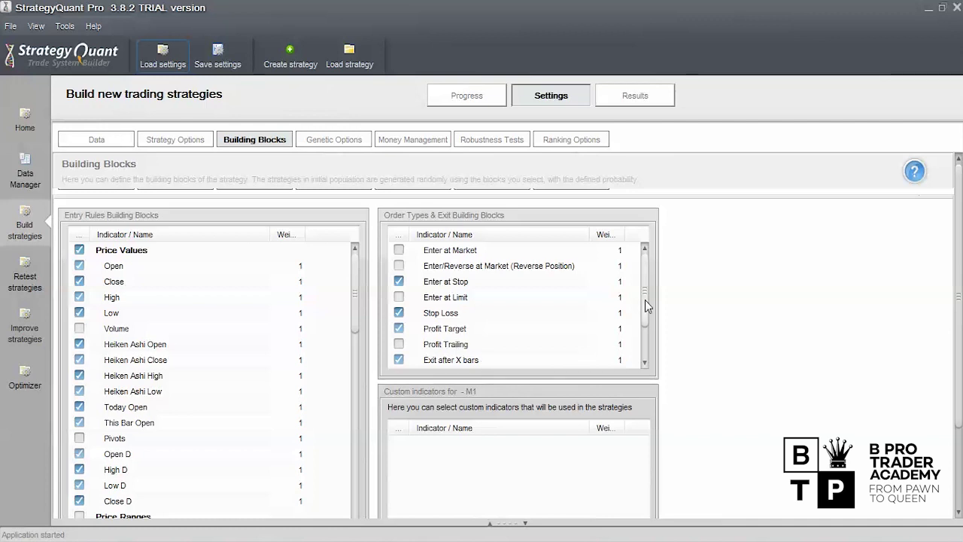
drag(644, 300, 643, 341)
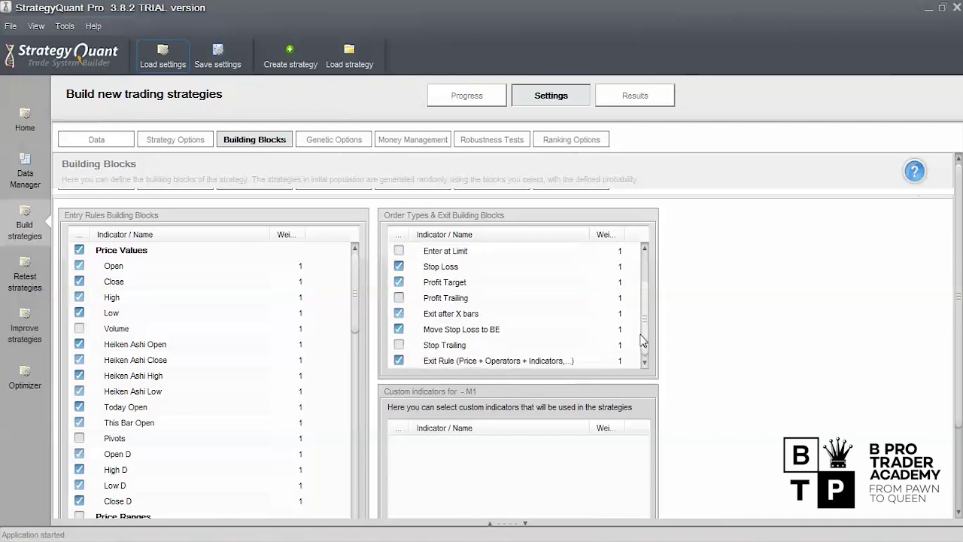
click(399, 361)
- Switch the build mode to Random Generation and back to Genetic Evolution, comparing which settings each mode offers
click(337, 141)
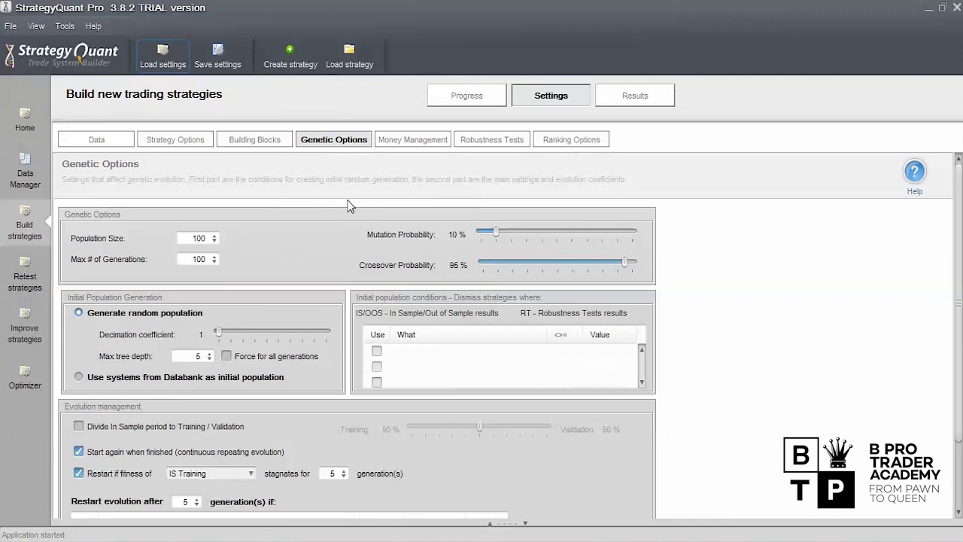
click(468, 98)
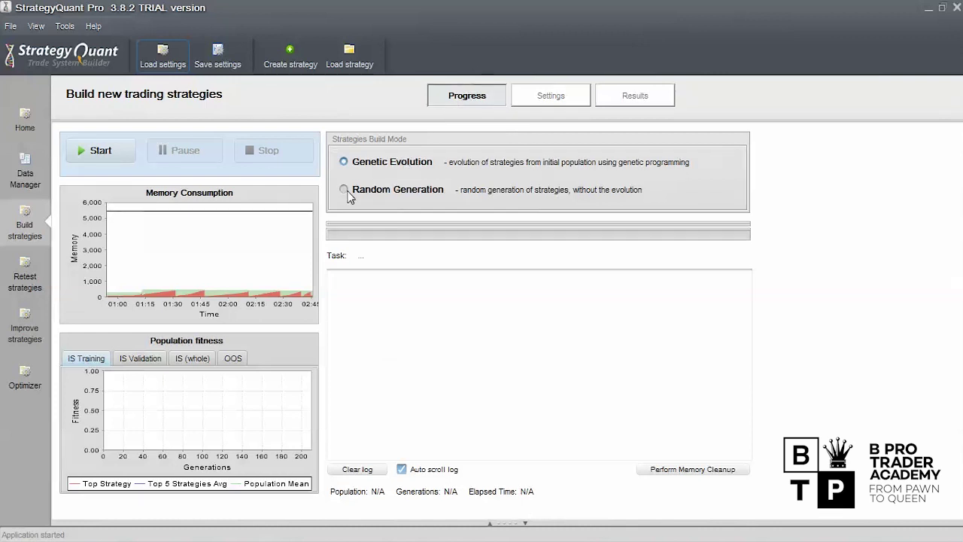
click(537, 104)
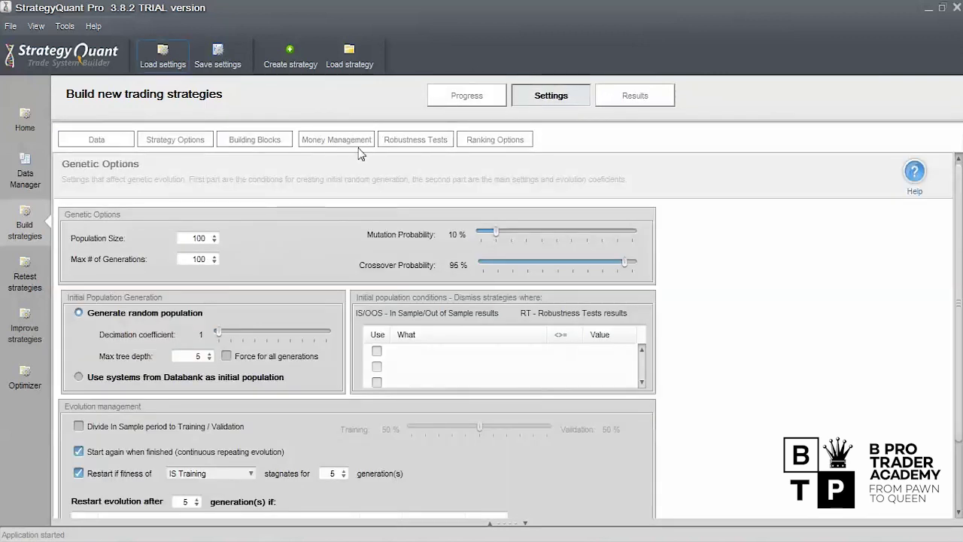
click(448, 106)
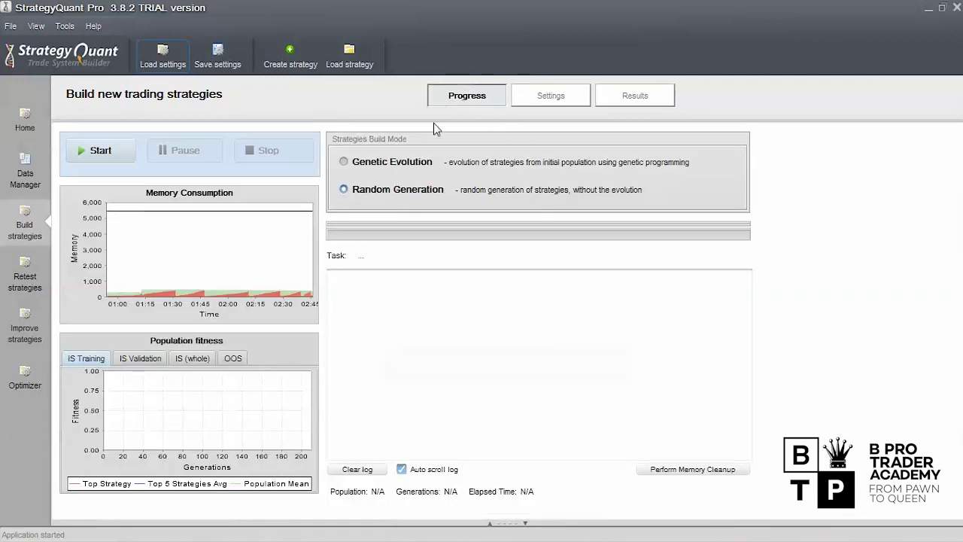
click(539, 103)
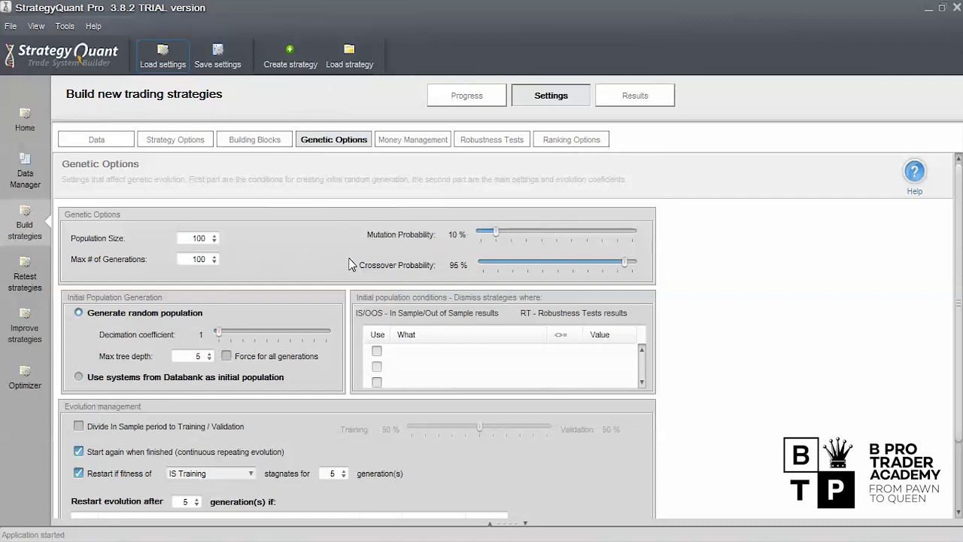
click(466, 96)
click(549, 101)
- Review the genetic options for mutation and crossover probability, initial population generation and evolution management
scroll(328, 389, down, 1)
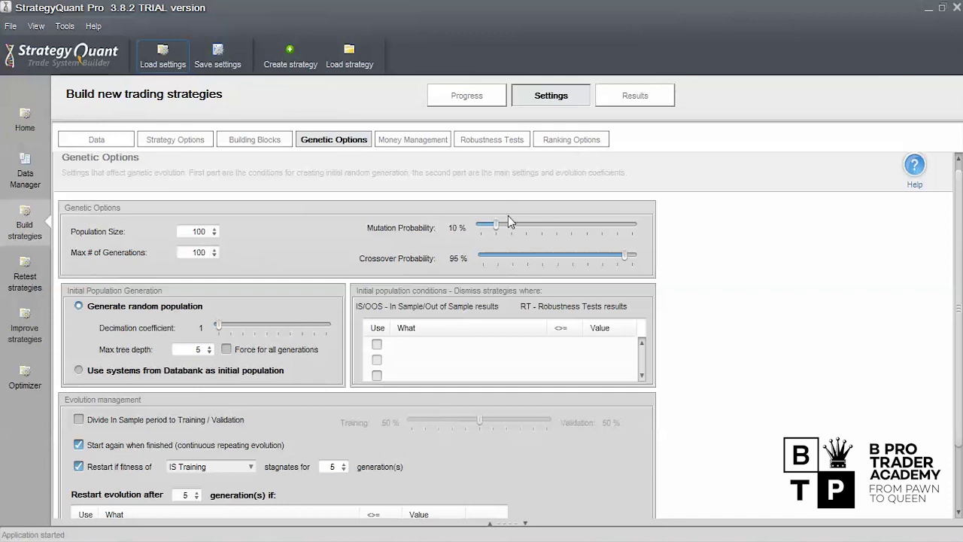
scroll(316, 323, down, 1)
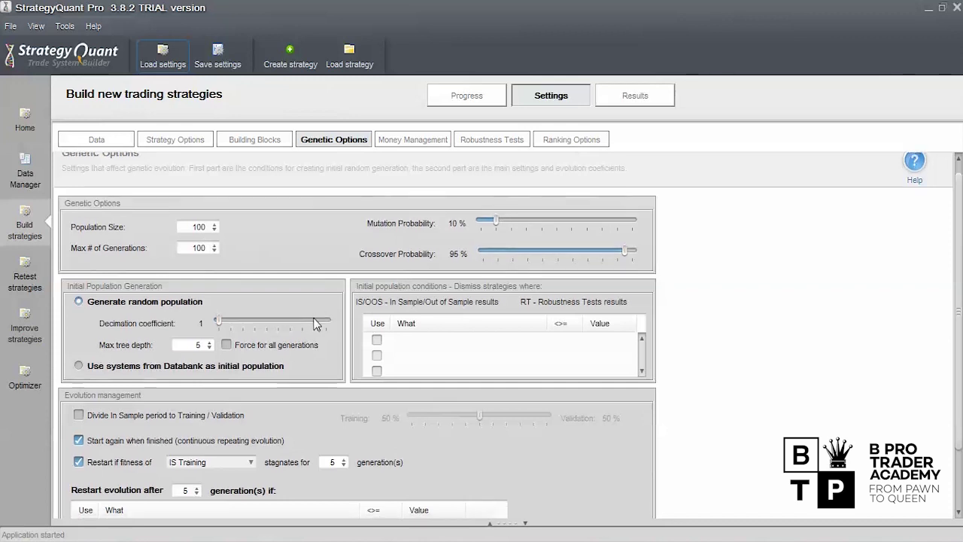
scroll(316, 323, down, 1)
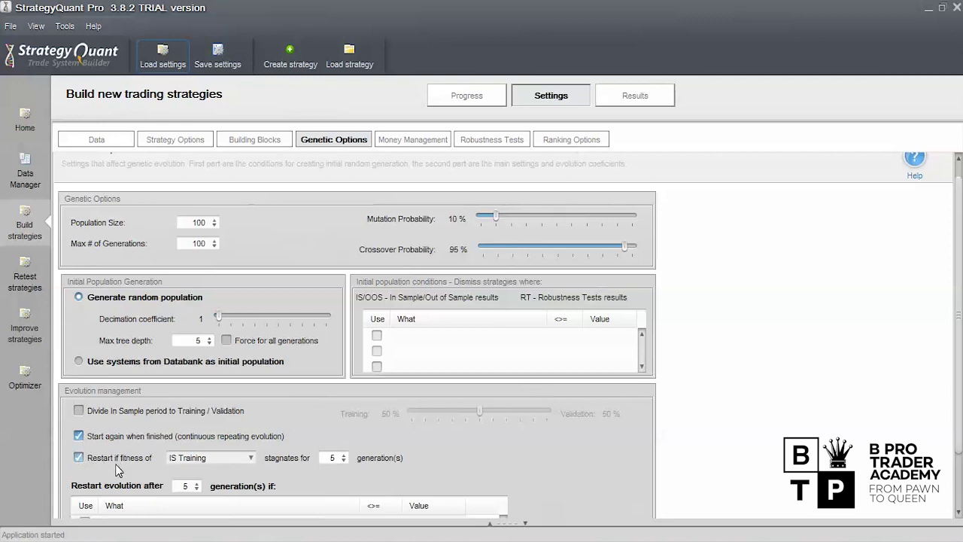
scroll(328, 402, down, 1)
scroll(369, 397, up, 2)
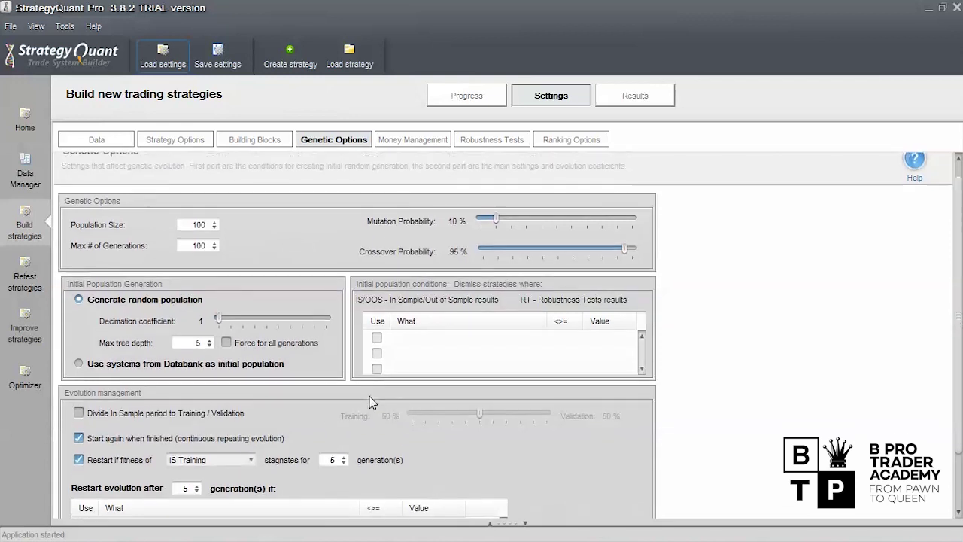
- Compare the Fixed size, Fixed amount and Risk fixed % of account money management options, ending on Fixed amount
click(419, 143)
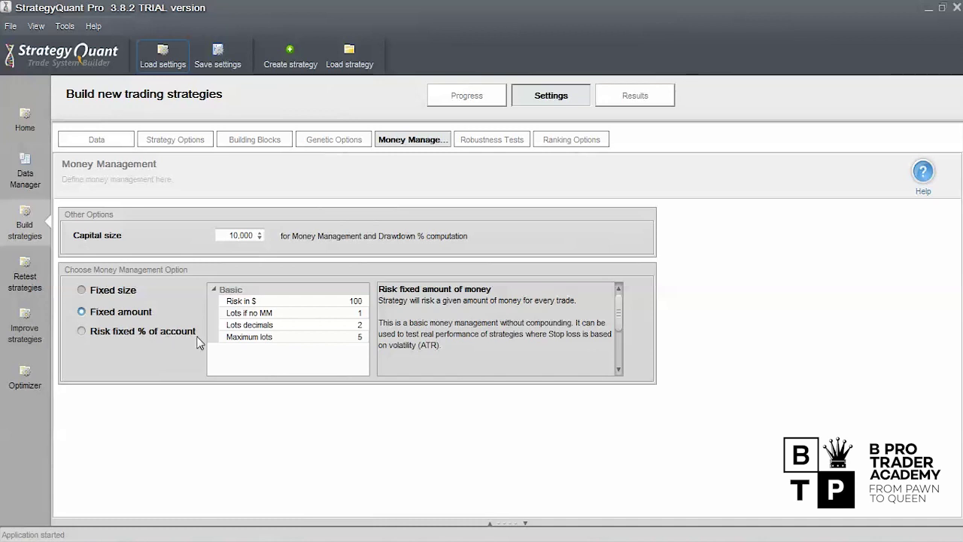
click(117, 294)
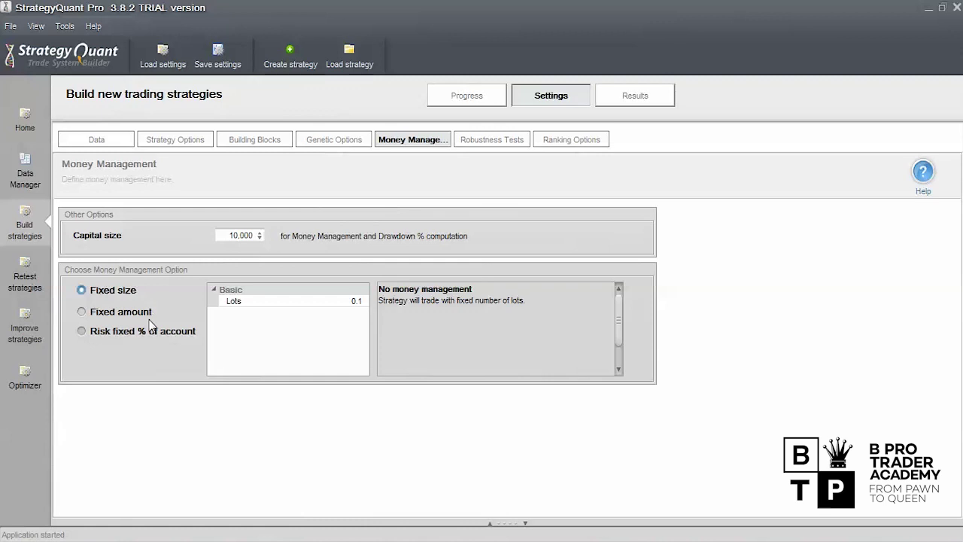
click(112, 311)
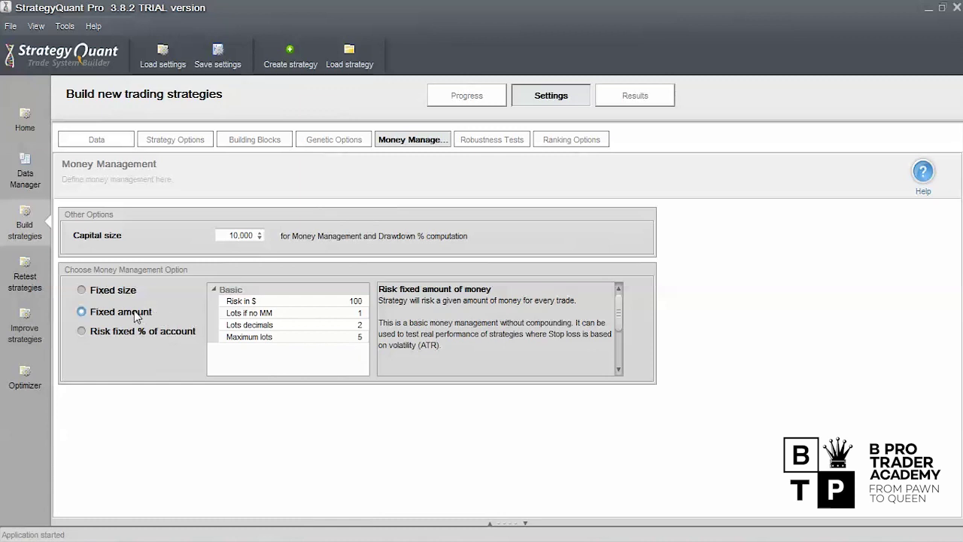
click(83, 331)
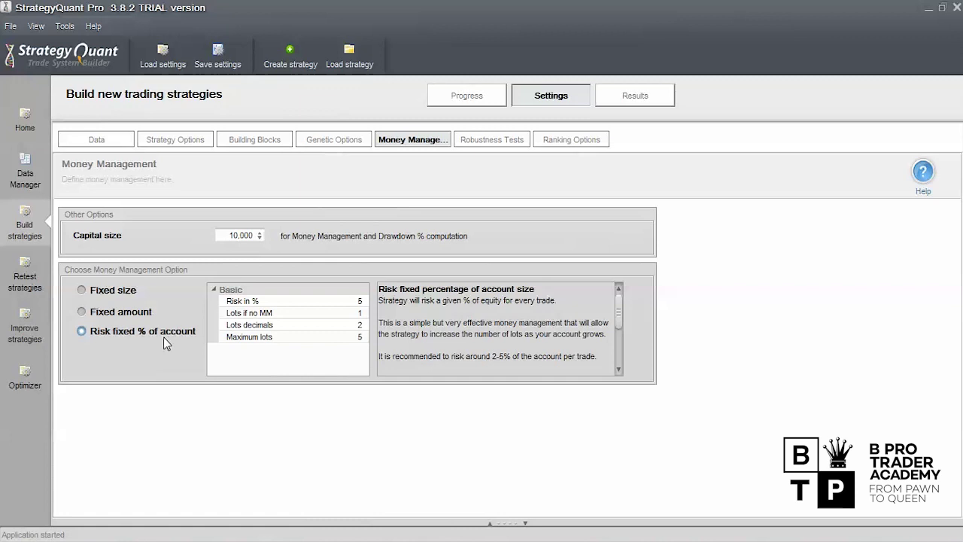
click(83, 311)
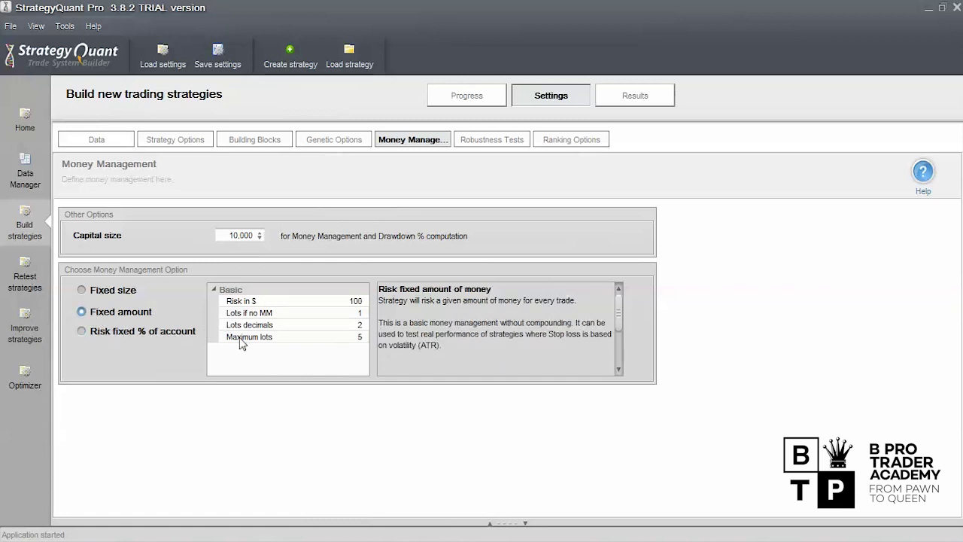
- Review the Monte Carlo robustness testing settings and the ranking options for databank size, dismissal conditions and strategy selection criteria
click(482, 140)
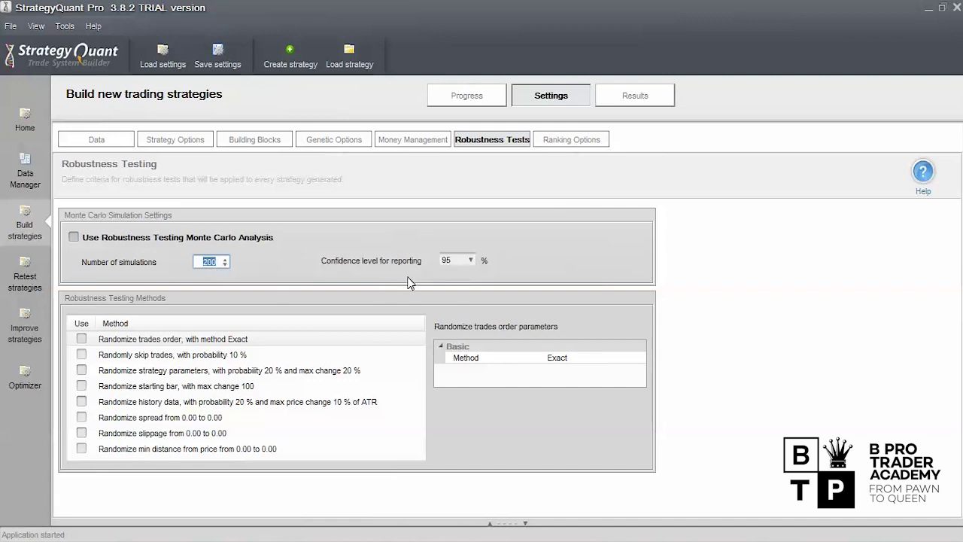
click(572, 140)
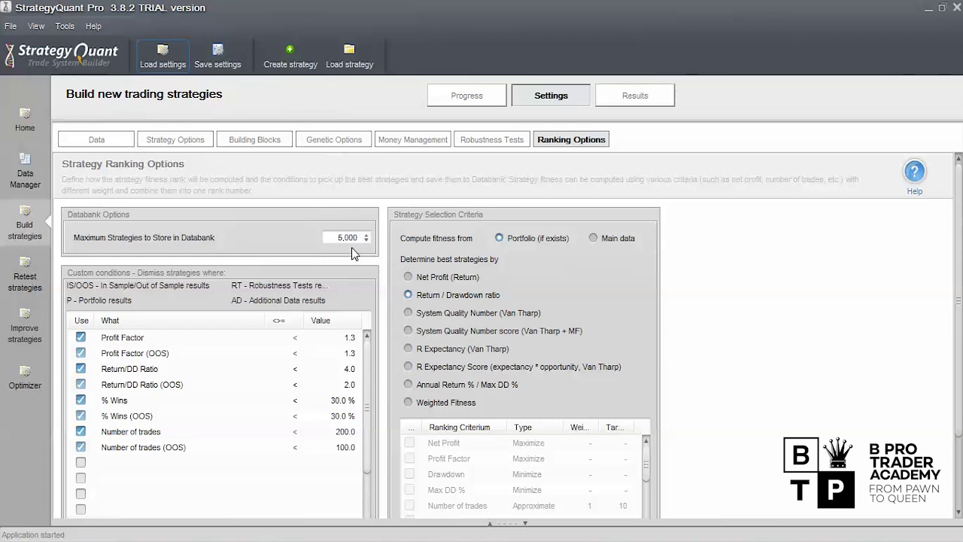
scroll(515, 254, down, 1)
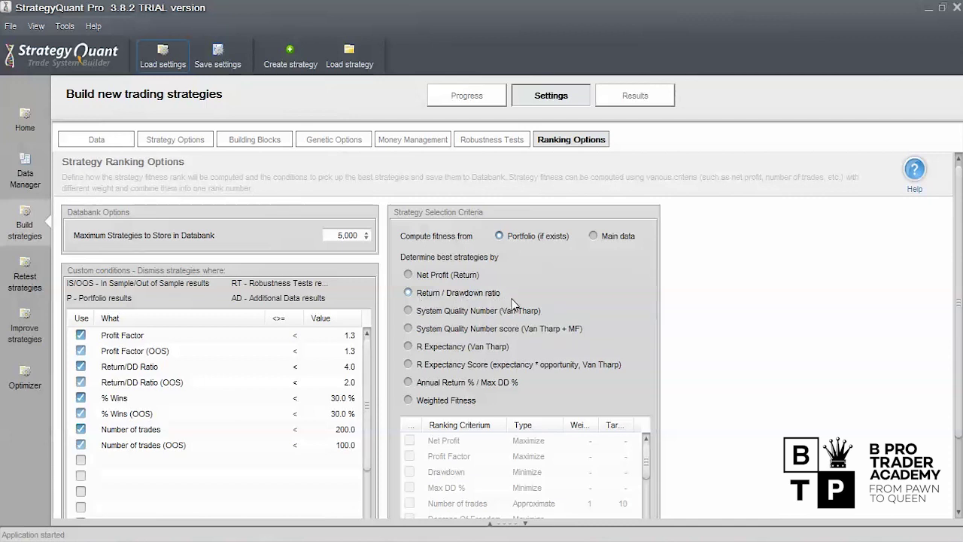
scroll(514, 297, down, 1)
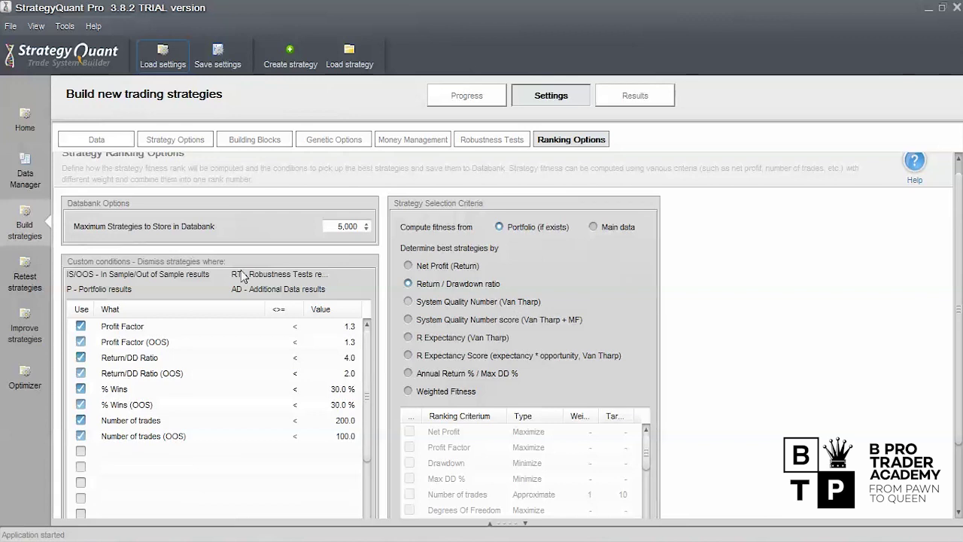
- Start building strategies in Genetic Evolution mode
click(473, 102)
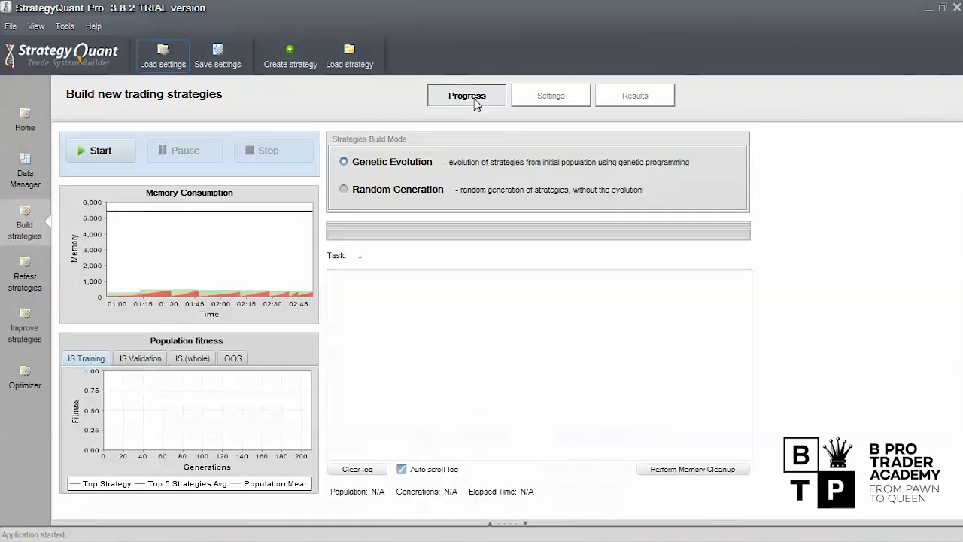
click(117, 156)
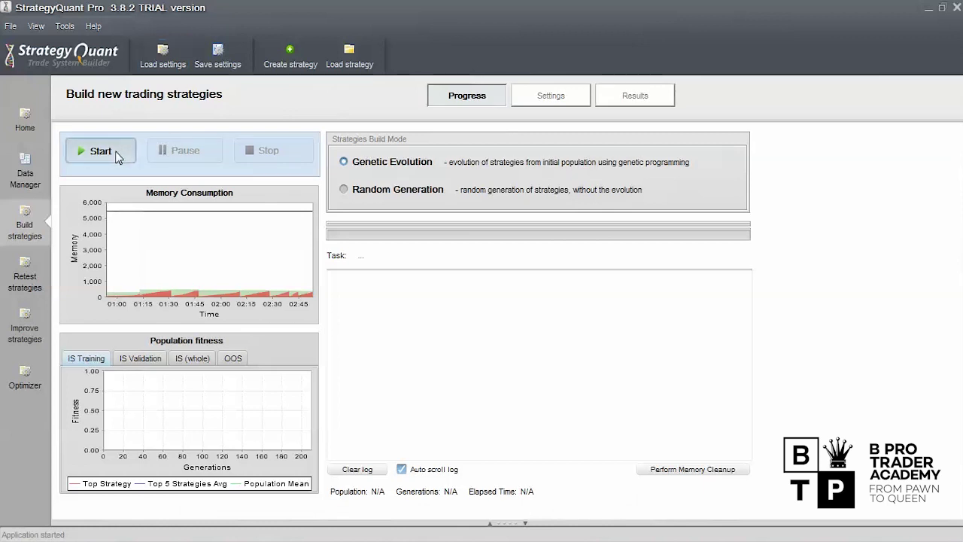